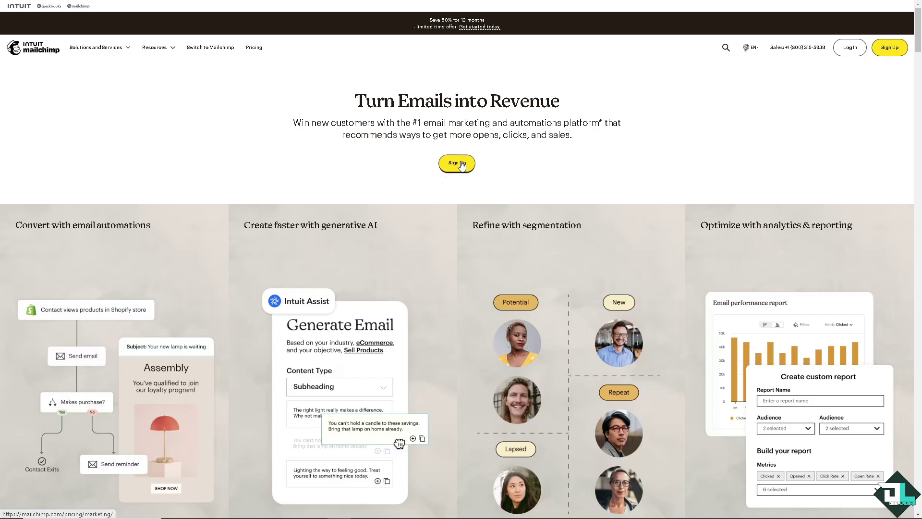
Step: Reset the page zoom and view Mailchimp's Transactional Email pricing
key("ctrl+plus")
key("ctrl+plus")
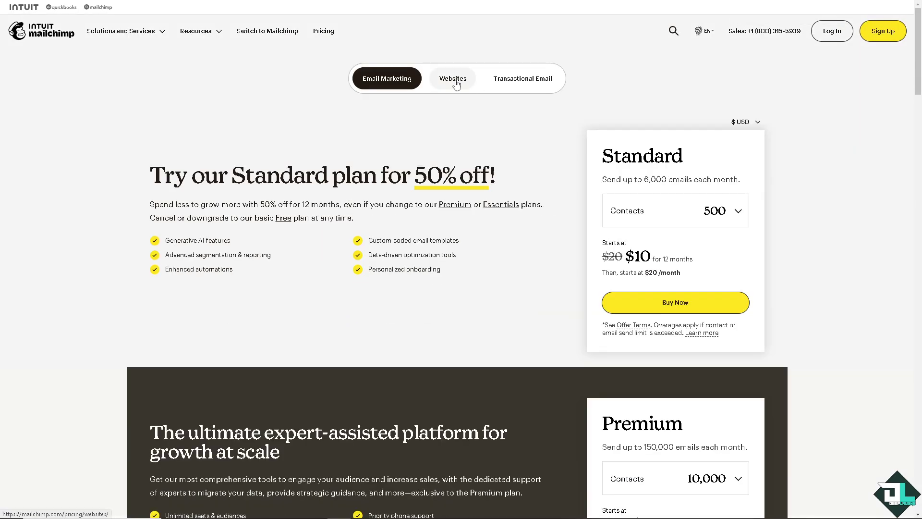
left_click(517, 79)
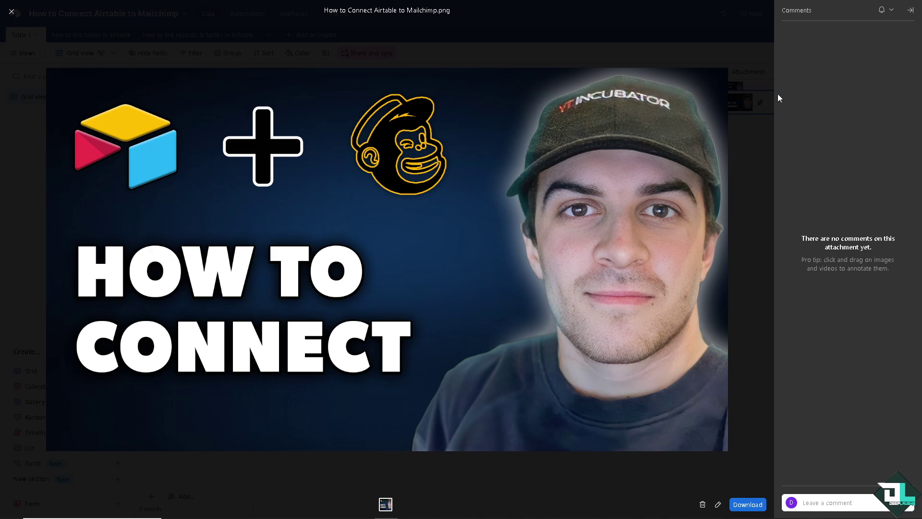
Step: Close the attachment preview and review the account's Integrations settings and third-party access
left_click(10, 12)
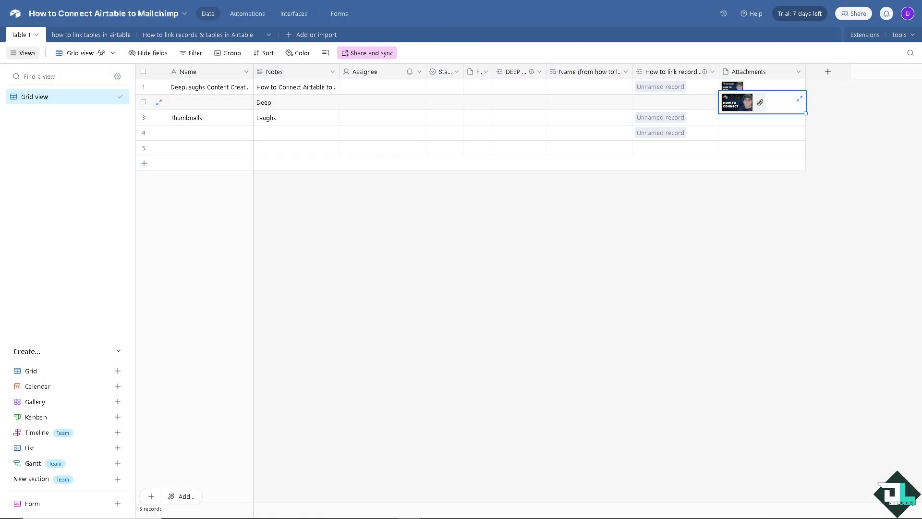
left_click(595, 228)
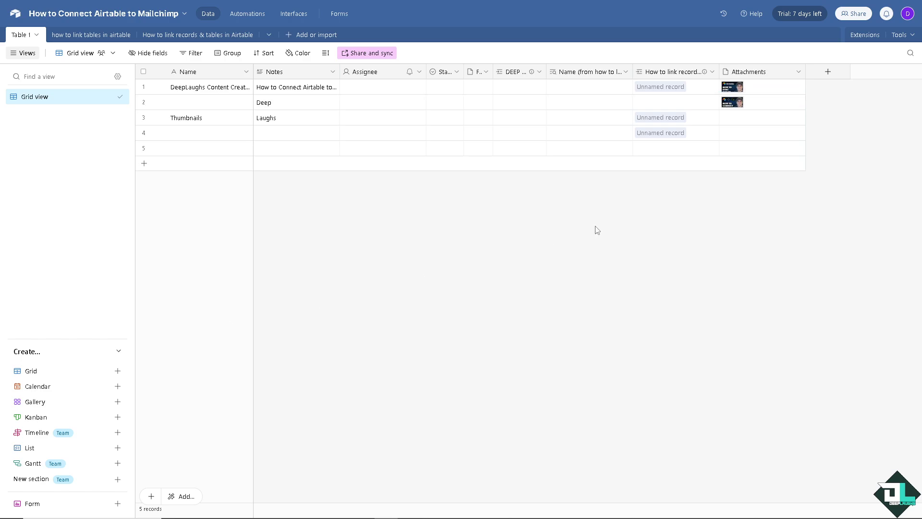
left_click(907, 14)
left_click(821, 201)
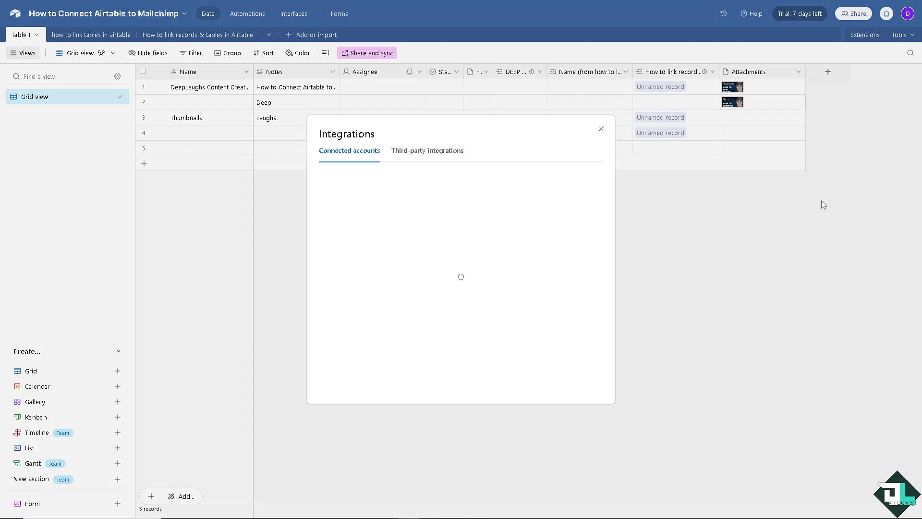
left_click(425, 155)
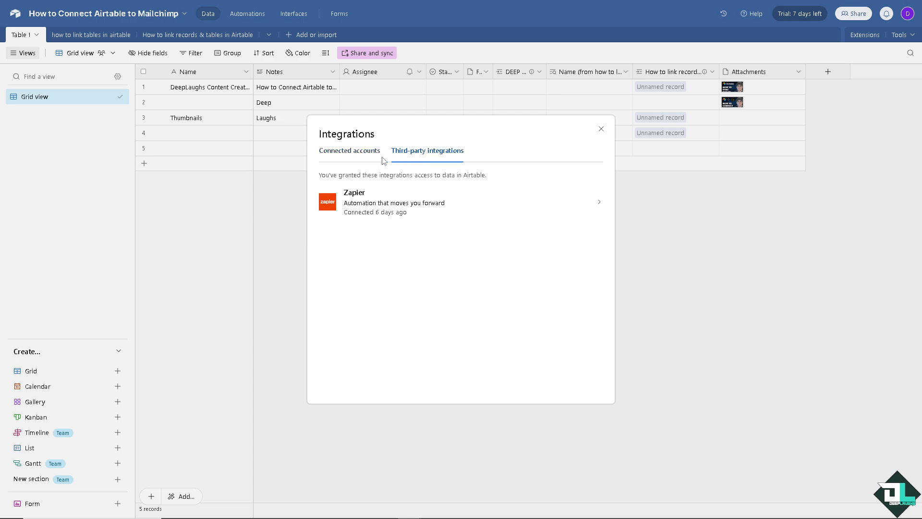
left_click(350, 152)
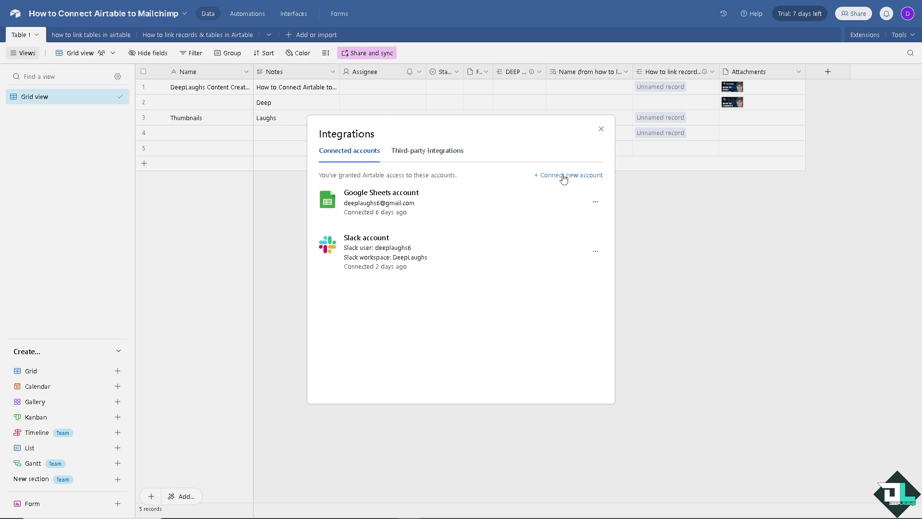
Step: Bring up Connect new account and browse the grid of available apps
left_click(567, 177)
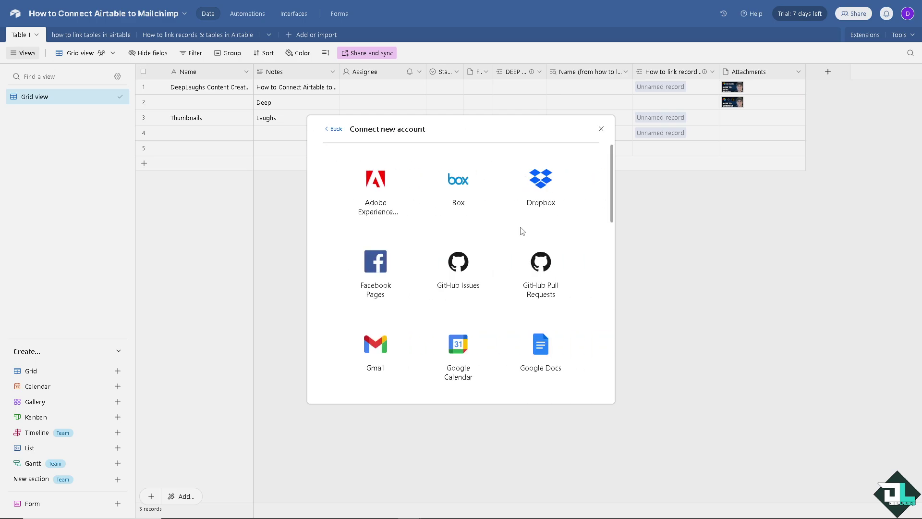
scroll(421, 221, "down", 3)
scroll(422, 221, "down", 10)
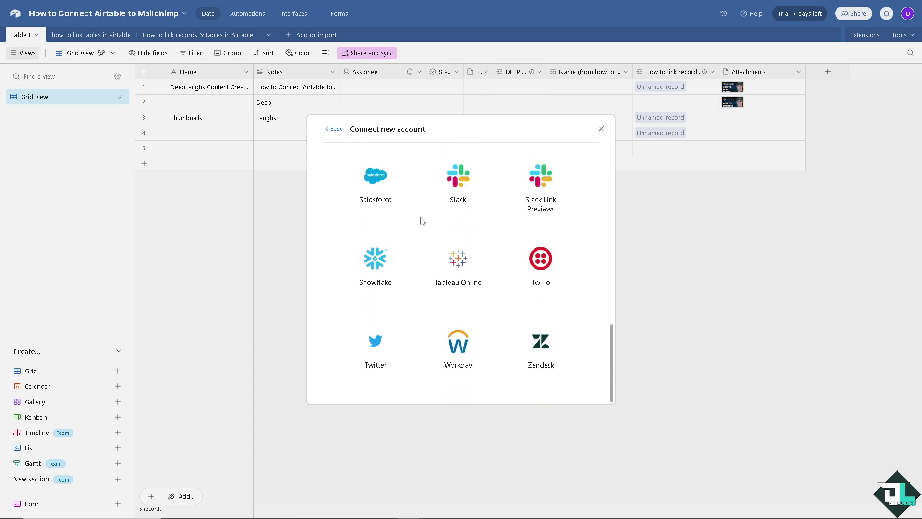
scroll(421, 220, "up", 12)
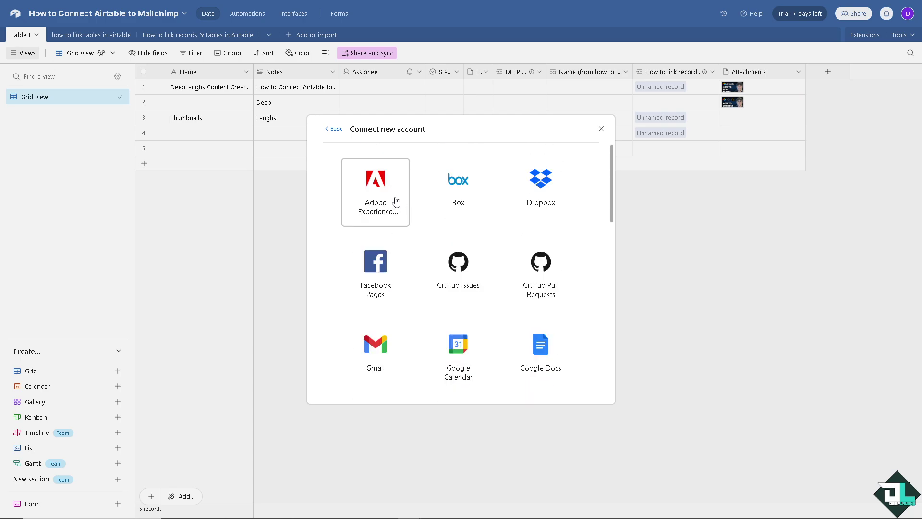
scroll(451, 192, "down", 4)
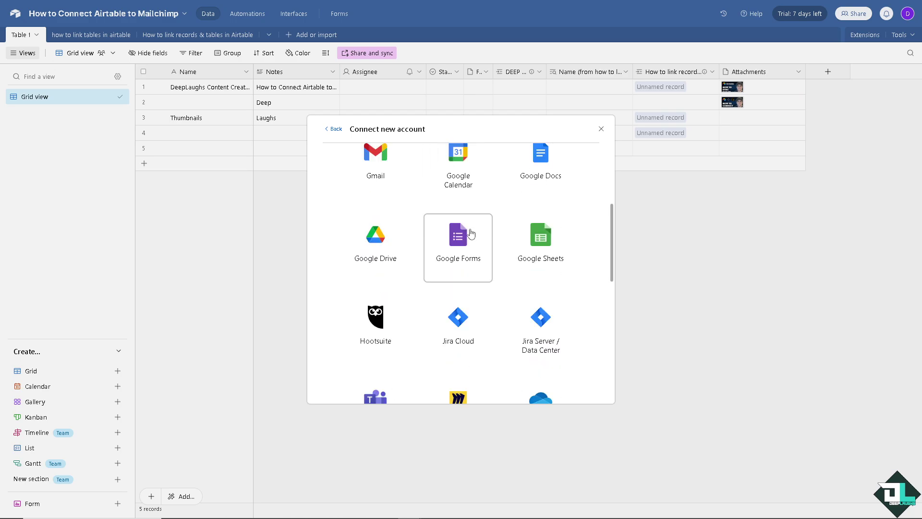
scroll(471, 232, "down", 8)
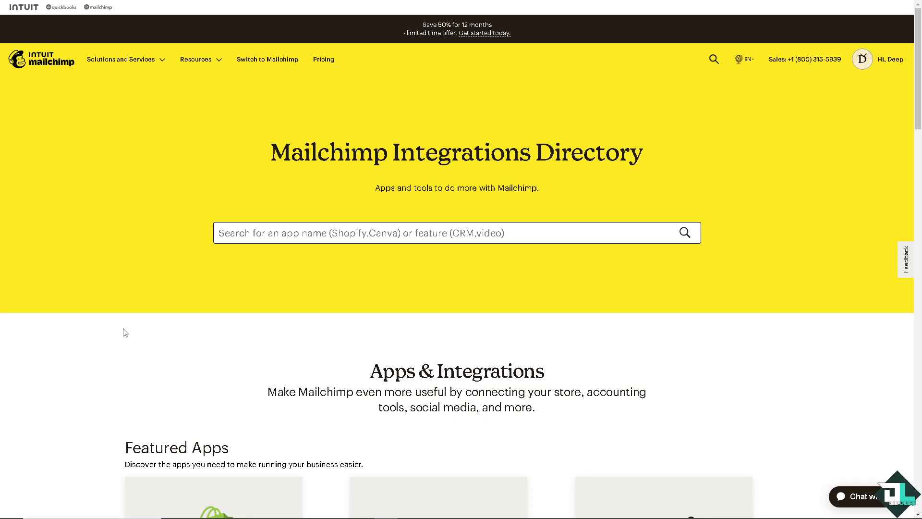
Step: Search the Mailchimp Integrations Directory for 'Airtable' and scroll through the results
left_click(279, 231)
type("Airtable")
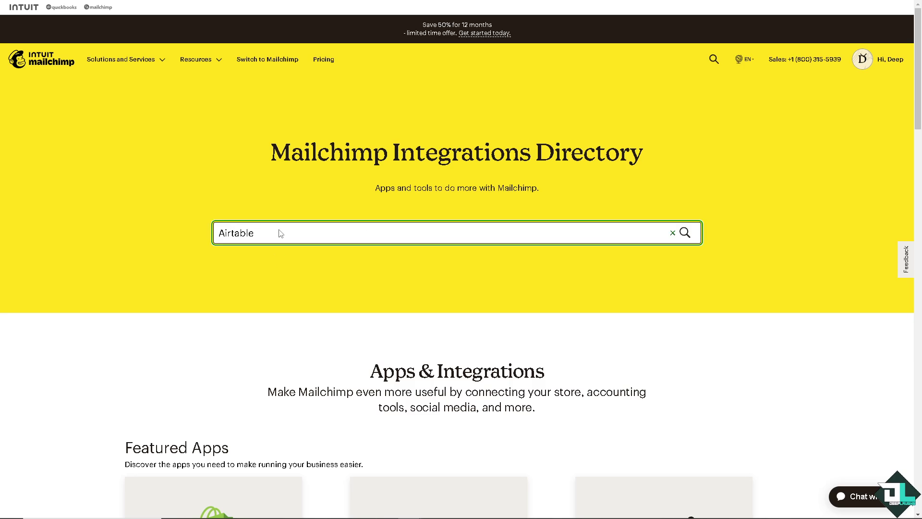
key("Return")
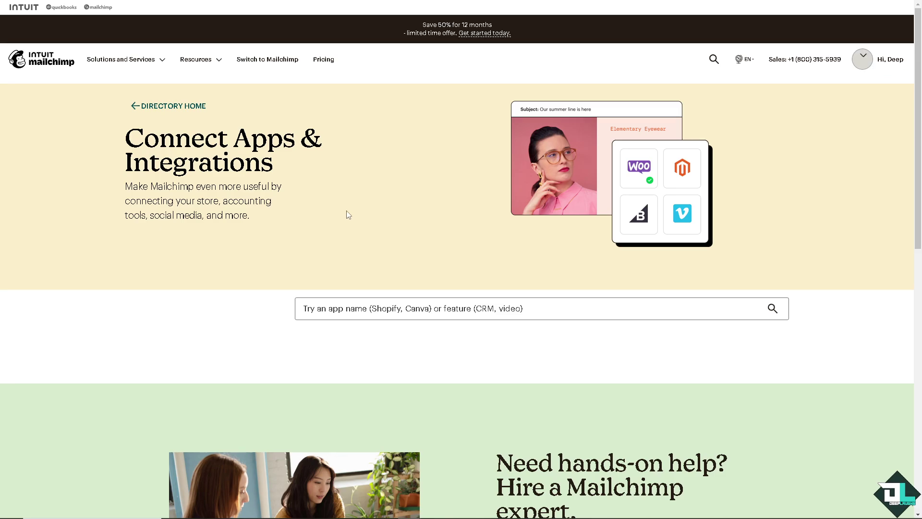
scroll(346, 231, "down", 5)
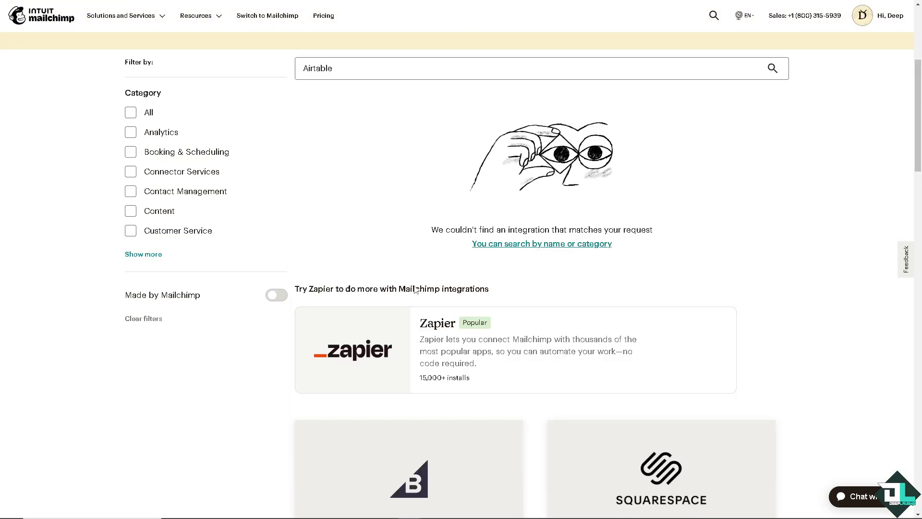
scroll(373, 298, "down", 2)
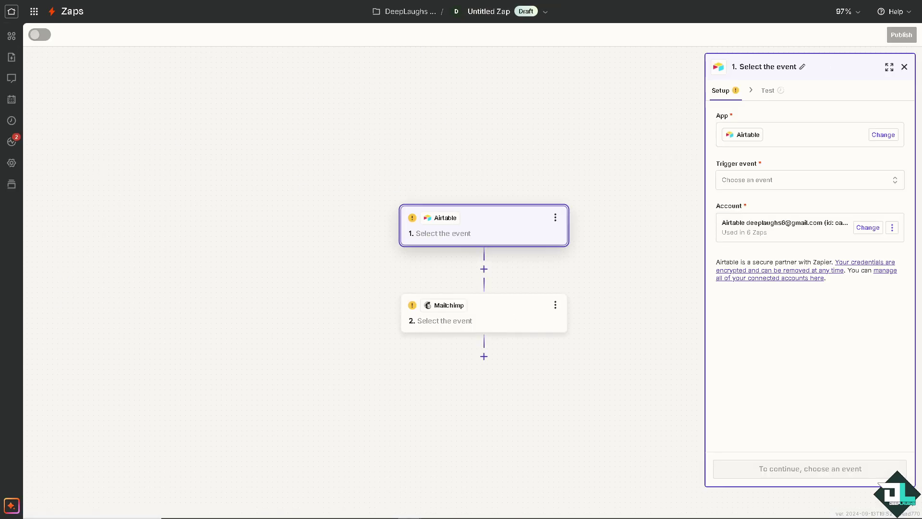
Step: Rename the Untitled Zap to 'How to Connect Airtable to Mailchimp' by pasting the name
left_click(486, 13)
left_click(476, 43)
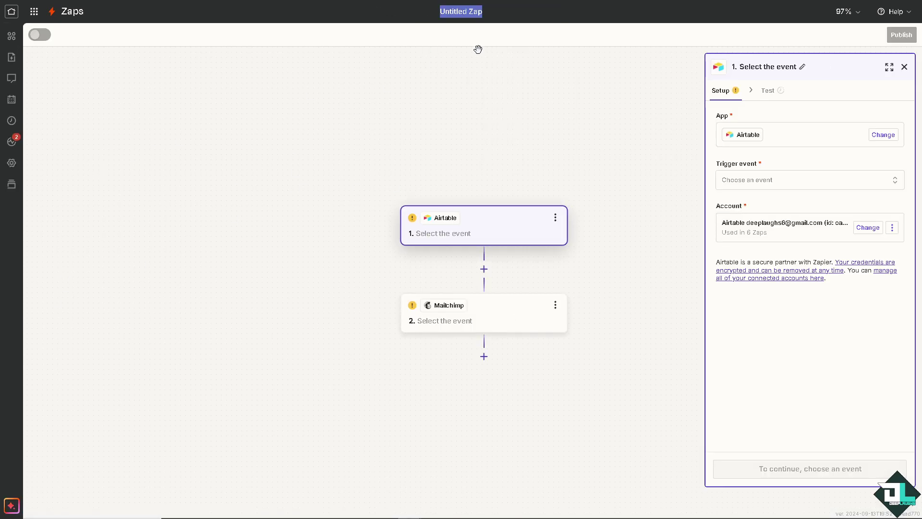
type("How to Connect Airtable to Mailchimp")
key("Return")
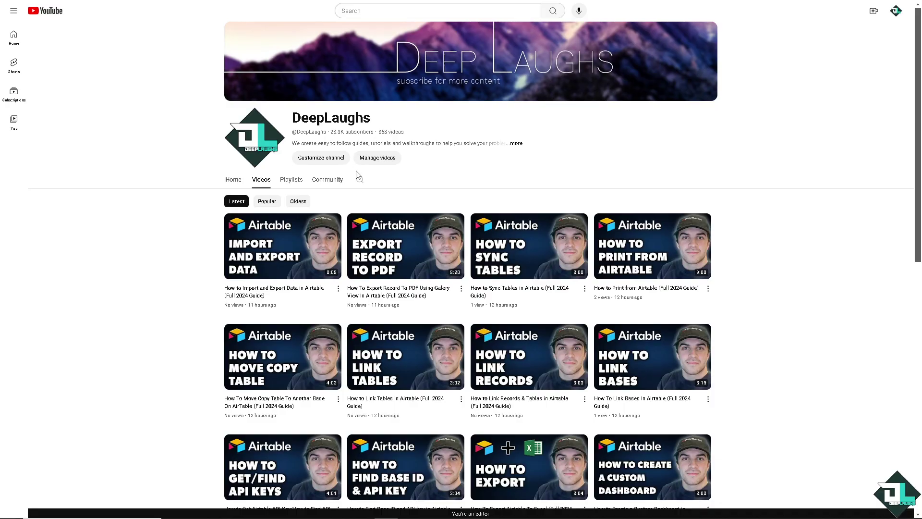
Step: Search the channel's videos for 'Zapier', zoom in, and close the channel's About details
left_click(360, 180)
key("Return")
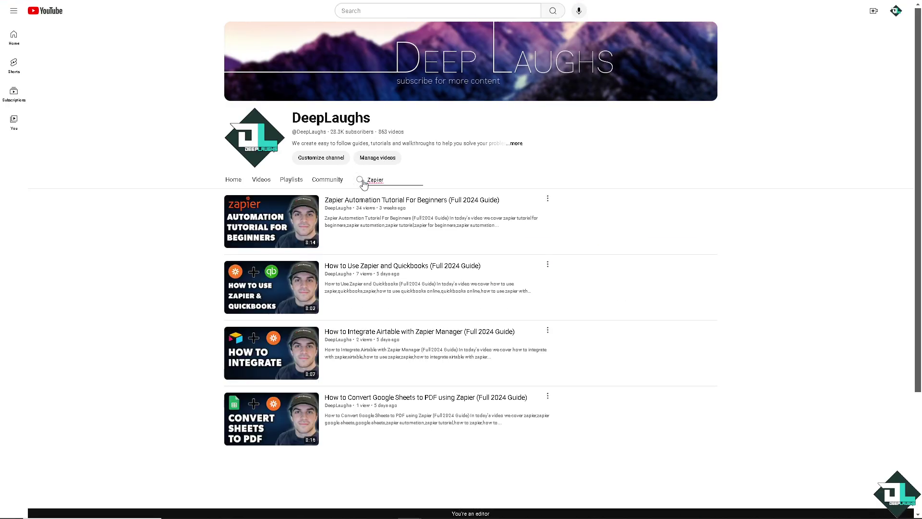
left_click(521, 144)
key("ctrl+plus")
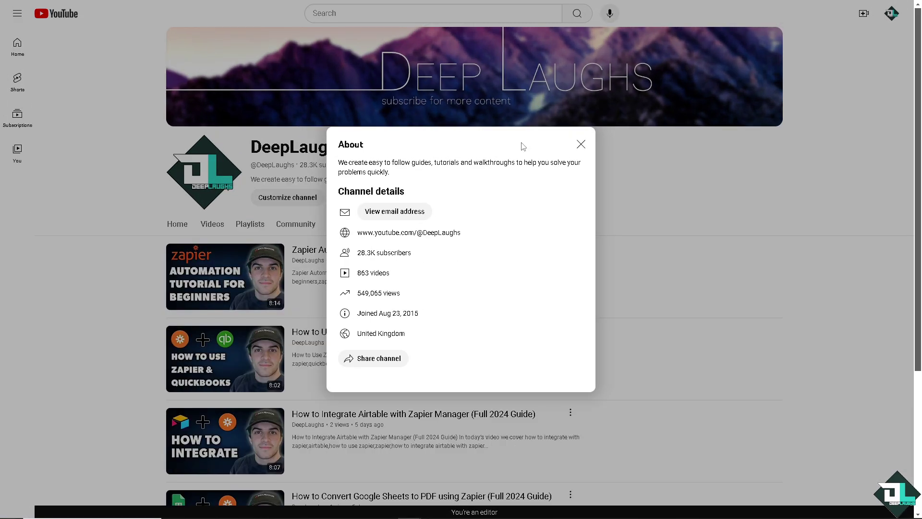
left_click(581, 144)
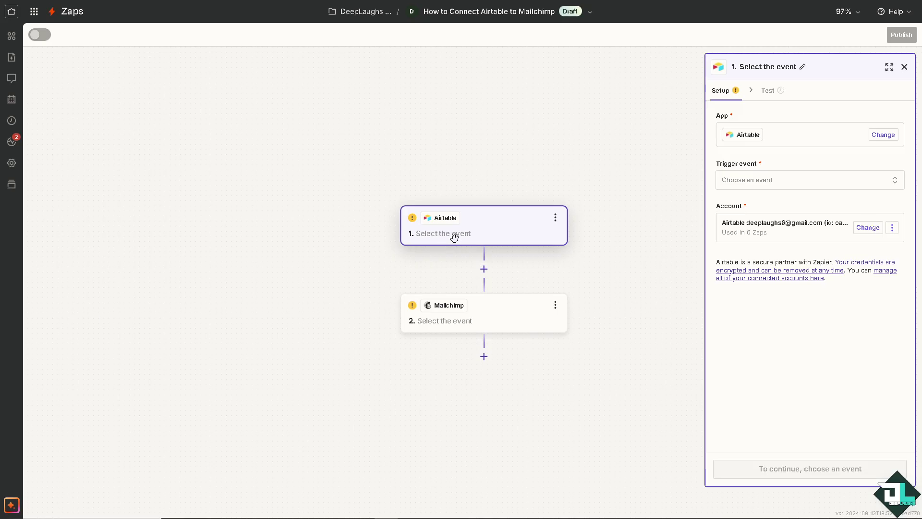
Step: Choose 'New or Updated Record' as the Airtable trigger event and continue
left_click(783, 183)
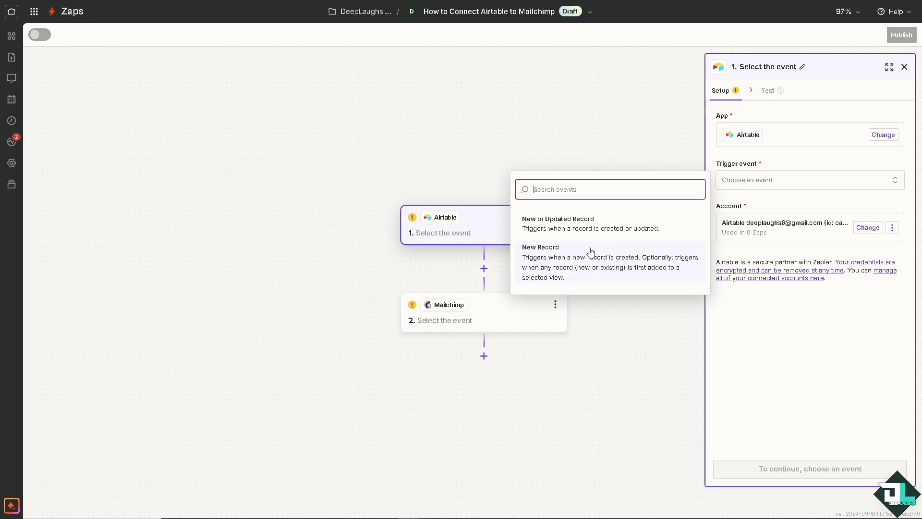
left_click(582, 218)
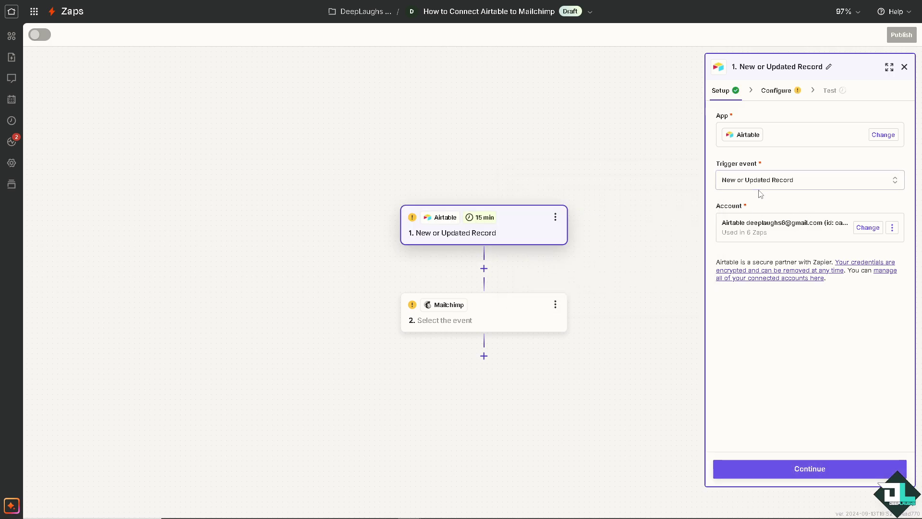
left_click(761, 469)
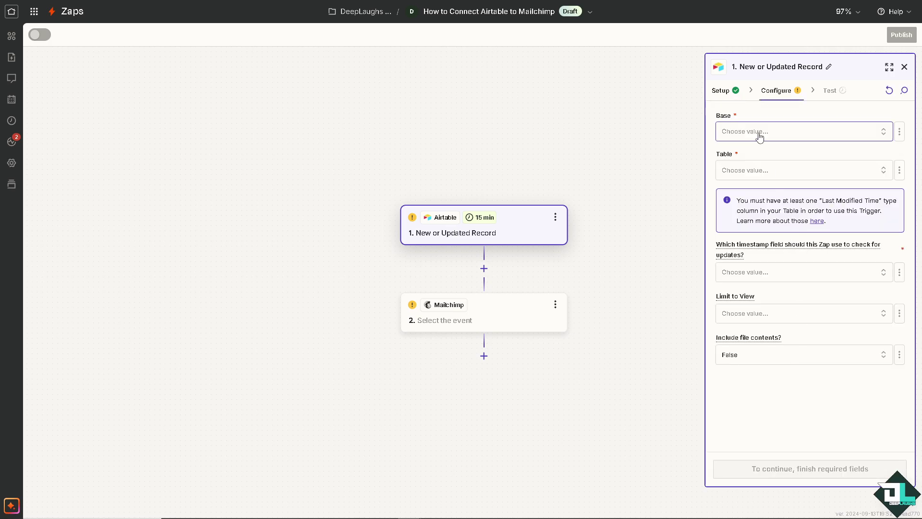
Step: Pick the 'How to Get Airtable API Key' base and the Class 1 table
left_click(759, 137)
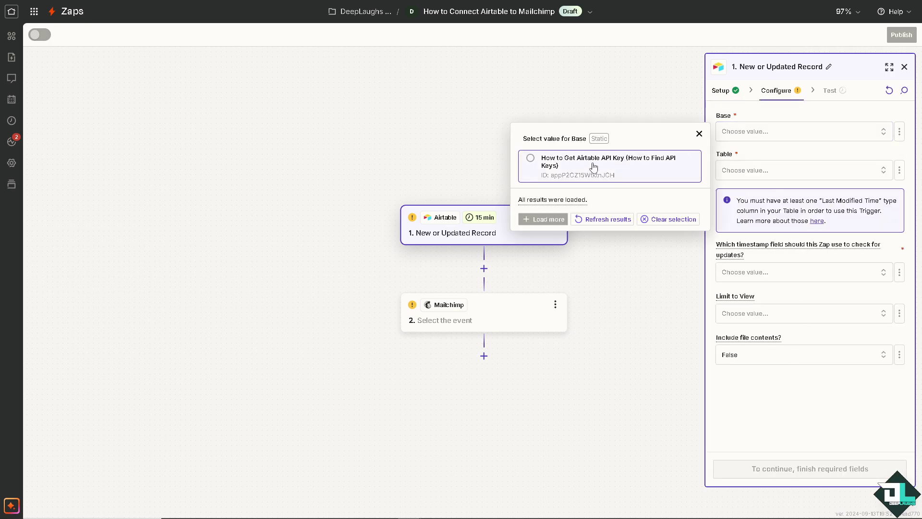
left_click(531, 163)
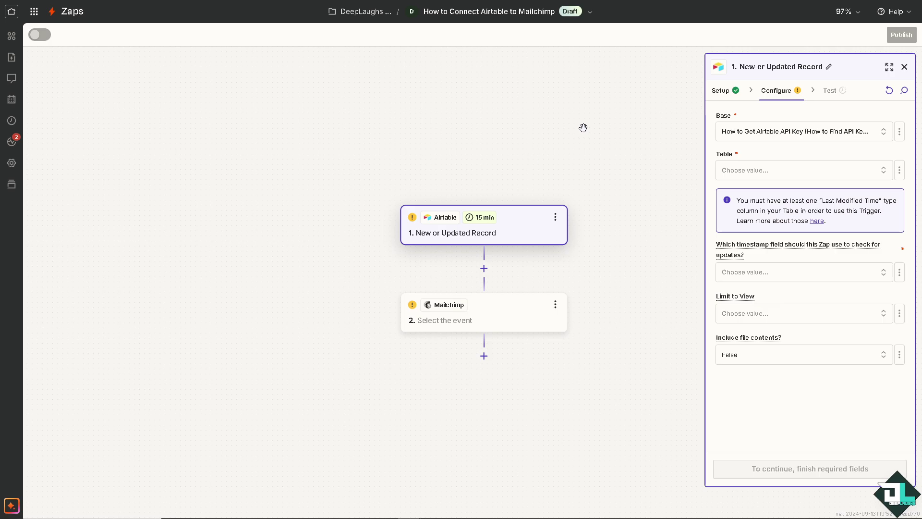
left_click(773, 174)
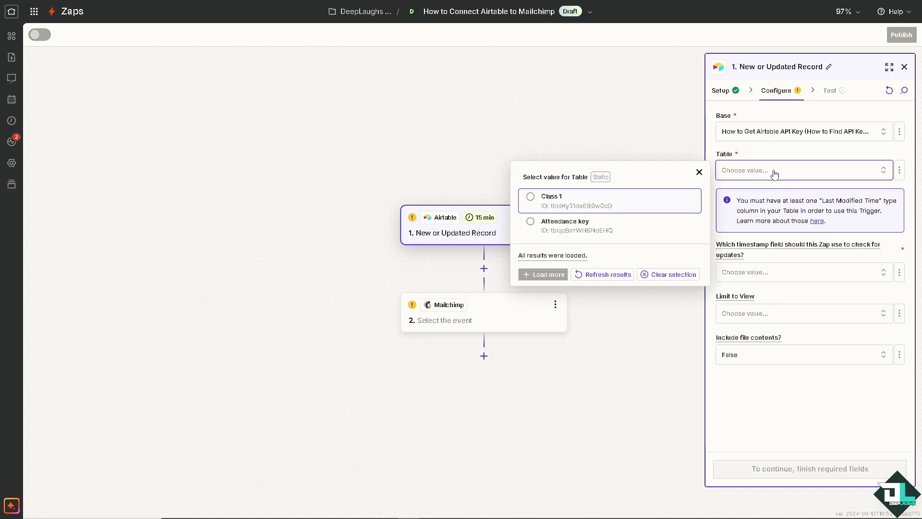
left_click(532, 197)
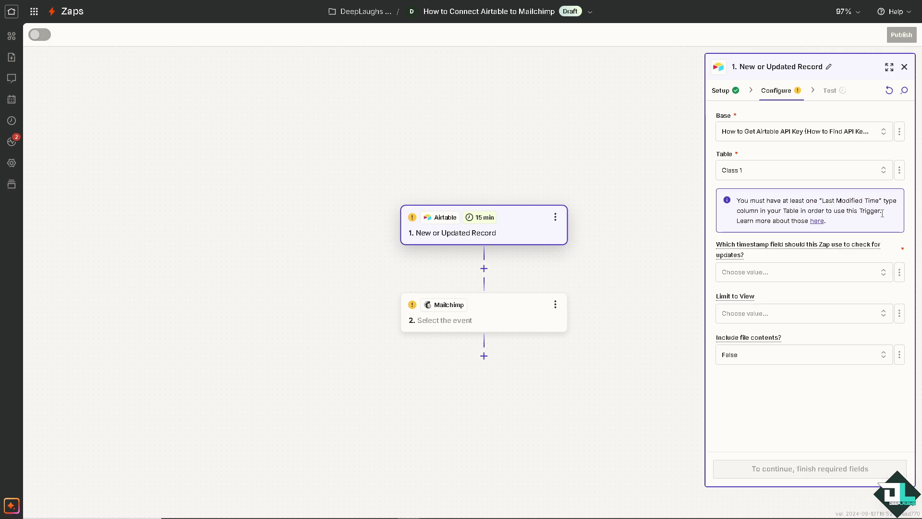
Step: Try the Attendance key table and reload the timestamp field choices, which stay empty
left_click(768, 273)
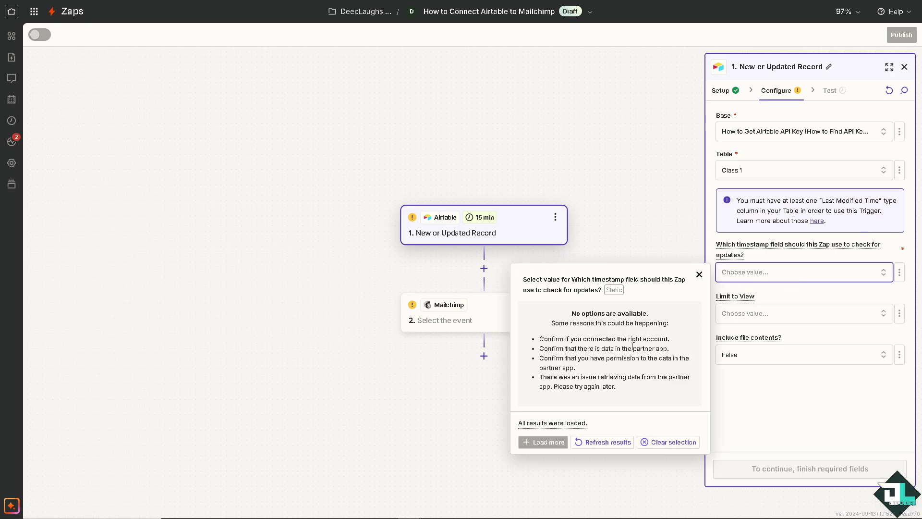
left_click(618, 446)
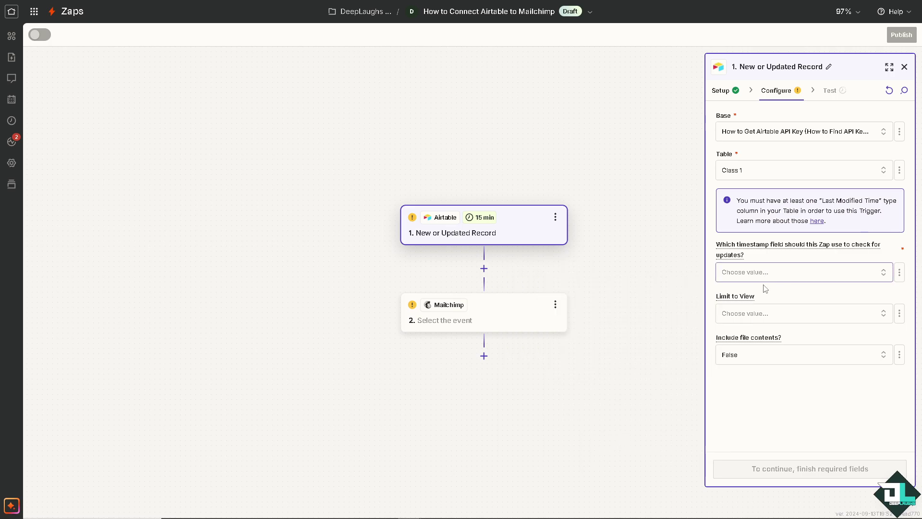
left_click(746, 176)
left_click(582, 230)
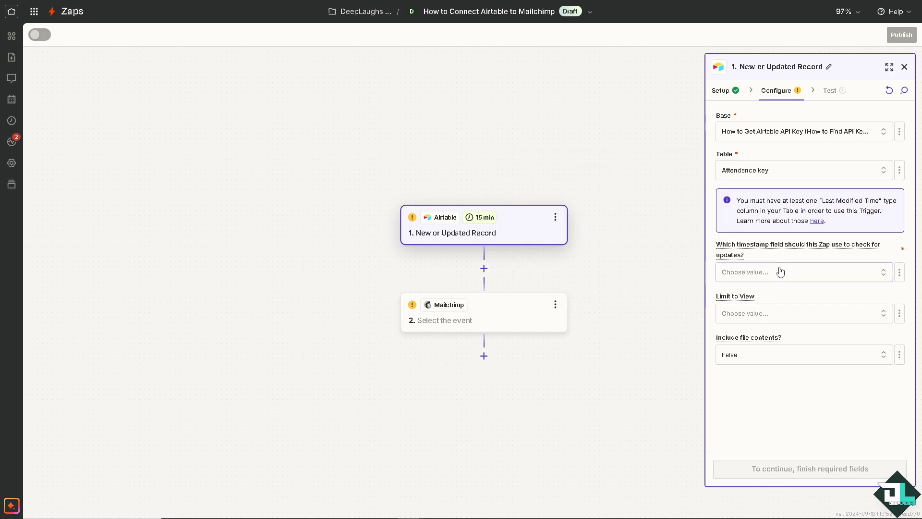
left_click(777, 272)
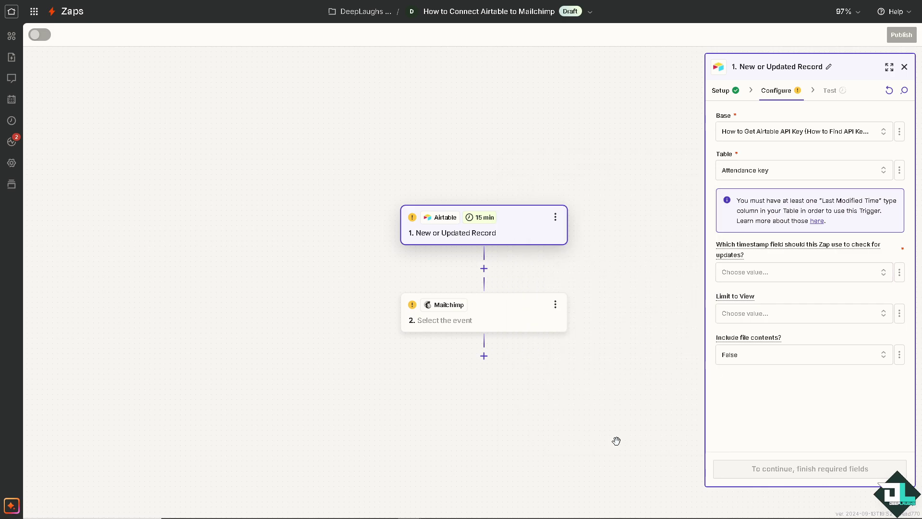
left_click(759, 272)
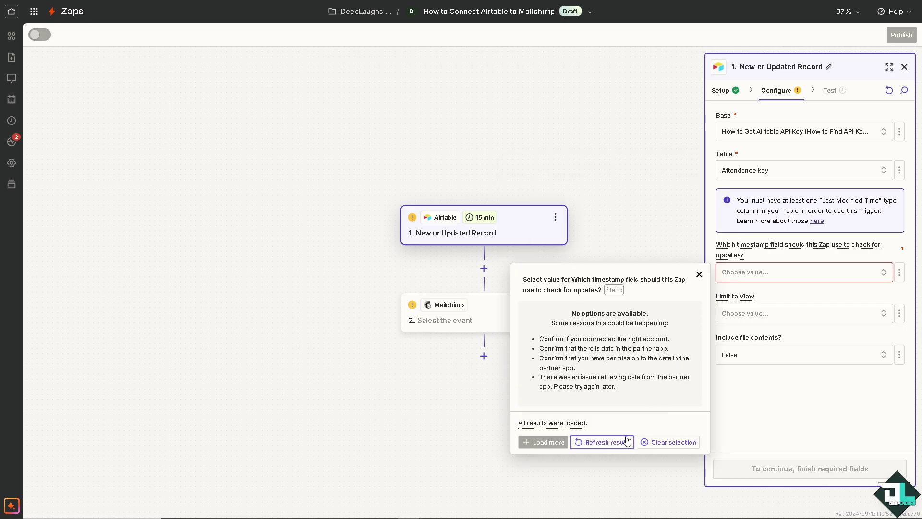
left_click(597, 440)
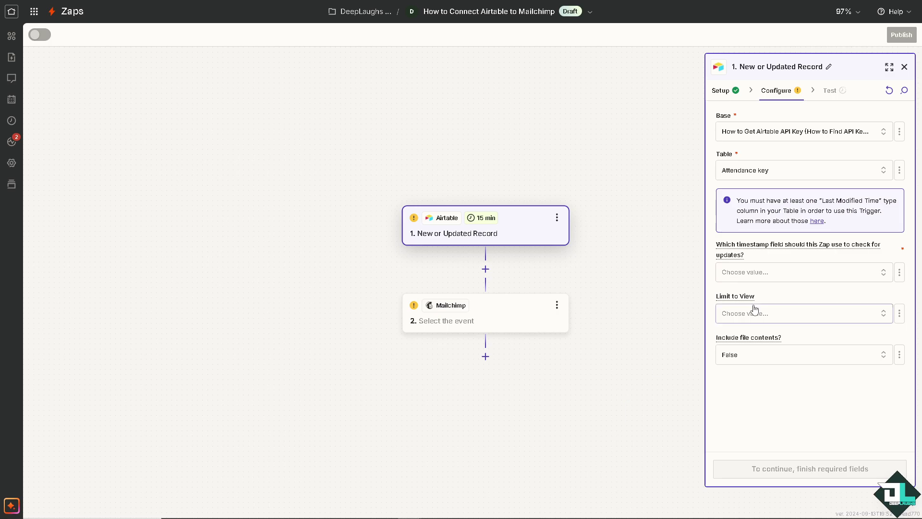
left_click(768, 269)
left_click(768, 273)
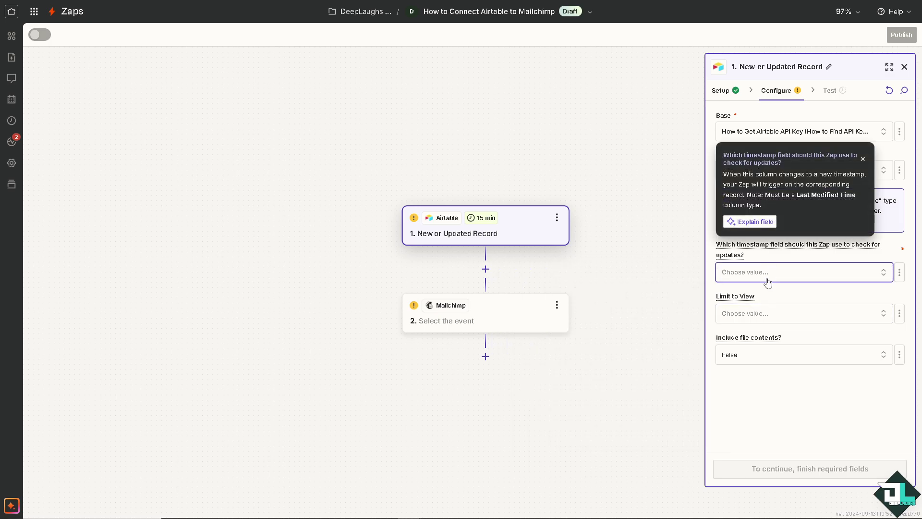
left_click(767, 279)
left_click(674, 197)
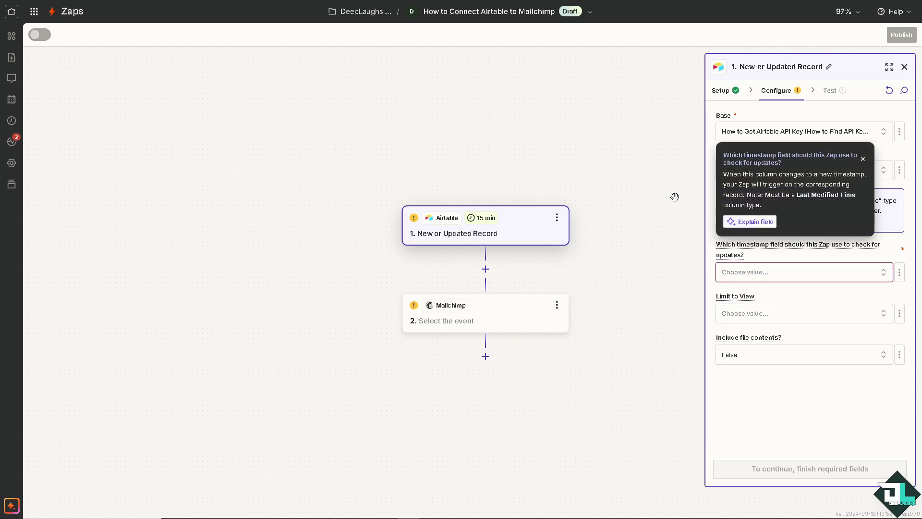
left_click(862, 158)
Step: Switch the table back to Class 1 and reload the timestamp field options
left_click(782, 171)
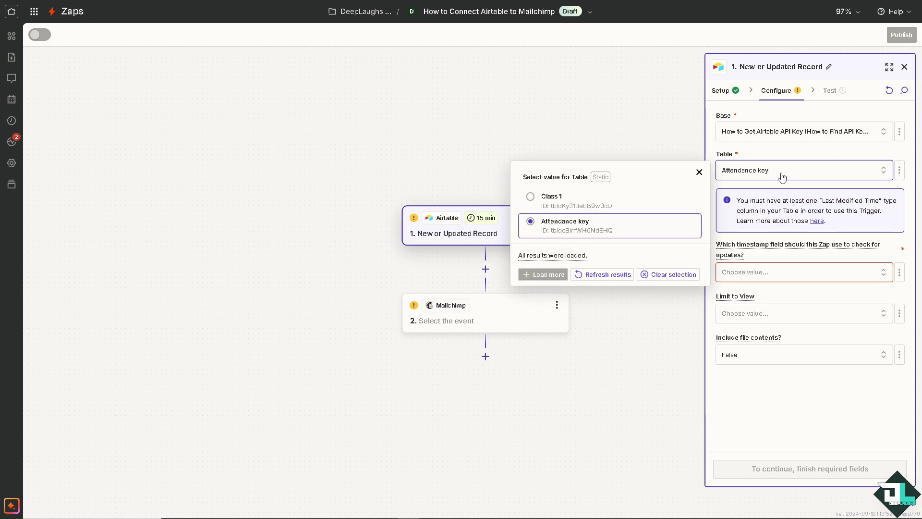
left_click(582, 208)
left_click(751, 274)
left_click(609, 441)
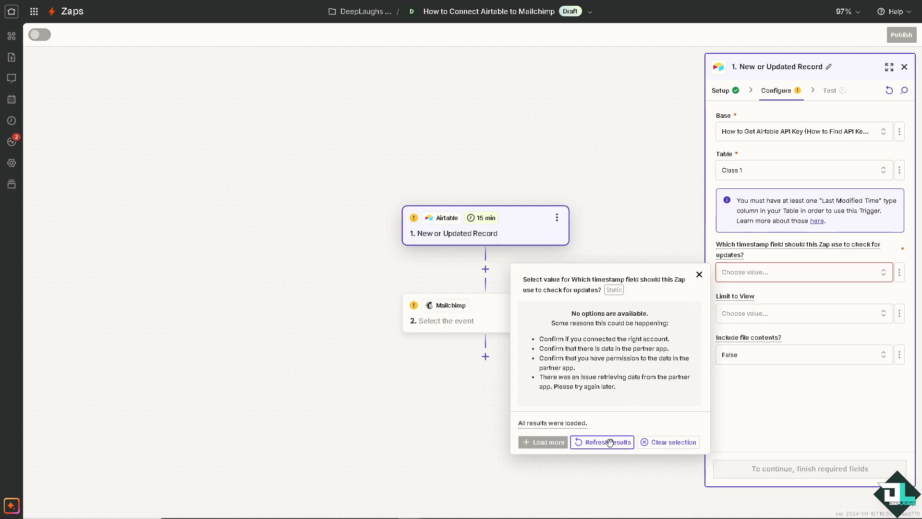
Step: Limit the trigger to Grid view and set Include file contents to True
left_click(796, 315)
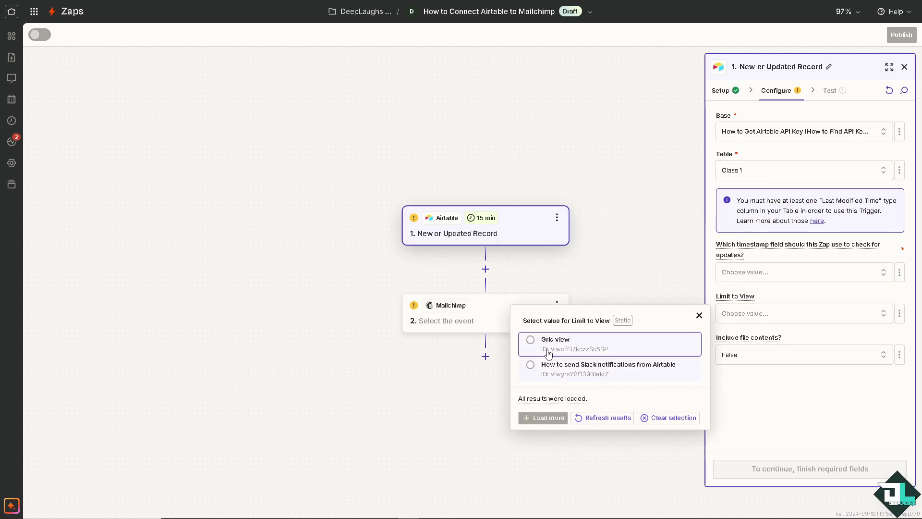
left_click(548, 353)
left_click(756, 314)
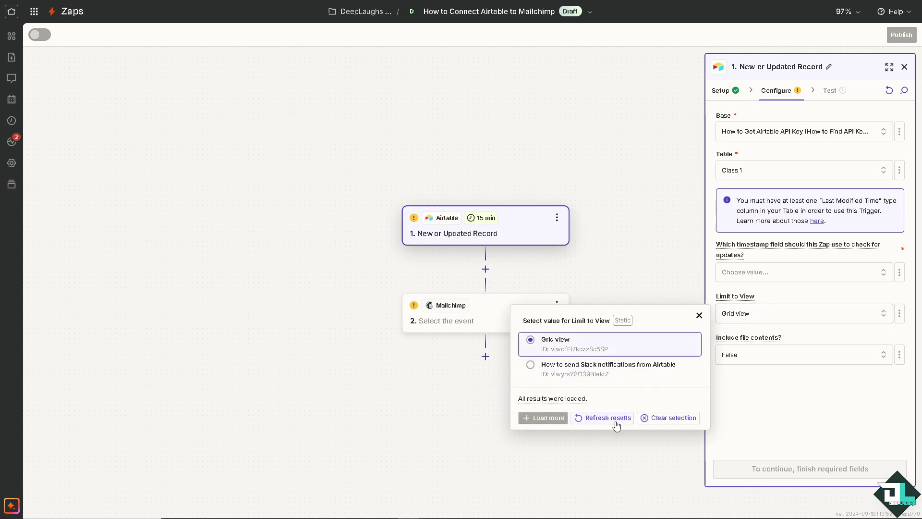
left_click(759, 405)
left_click(775, 355)
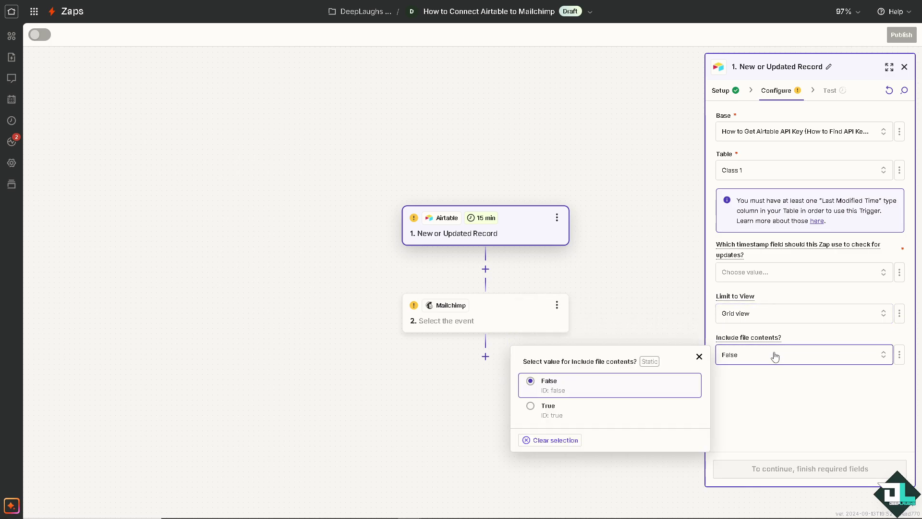
left_click(551, 408)
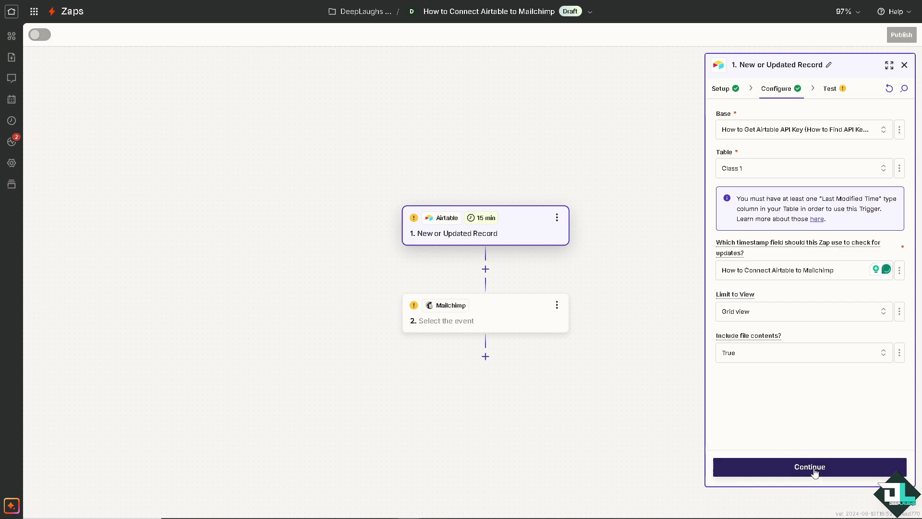
Step: Test the Airtable trigger, get the 'Unable to pull records' error, and open the Mailchimp step
left_click(815, 469)
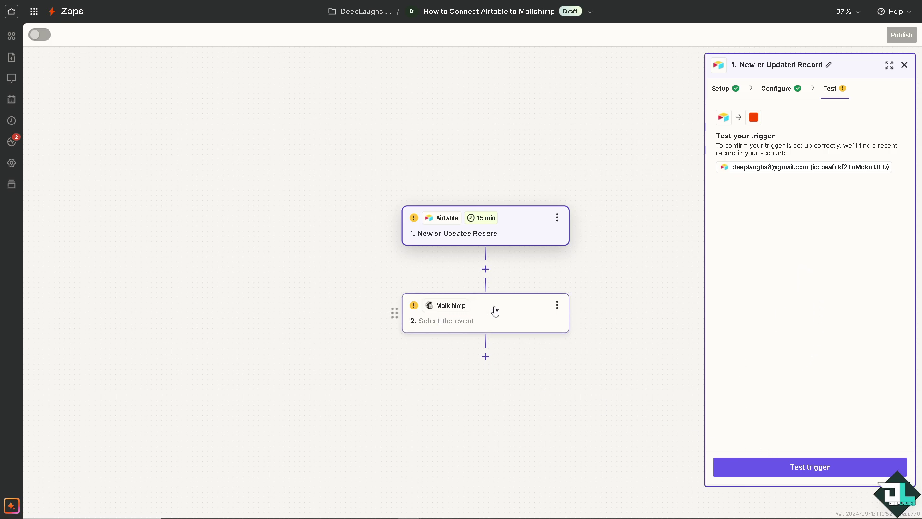
left_click(787, 467)
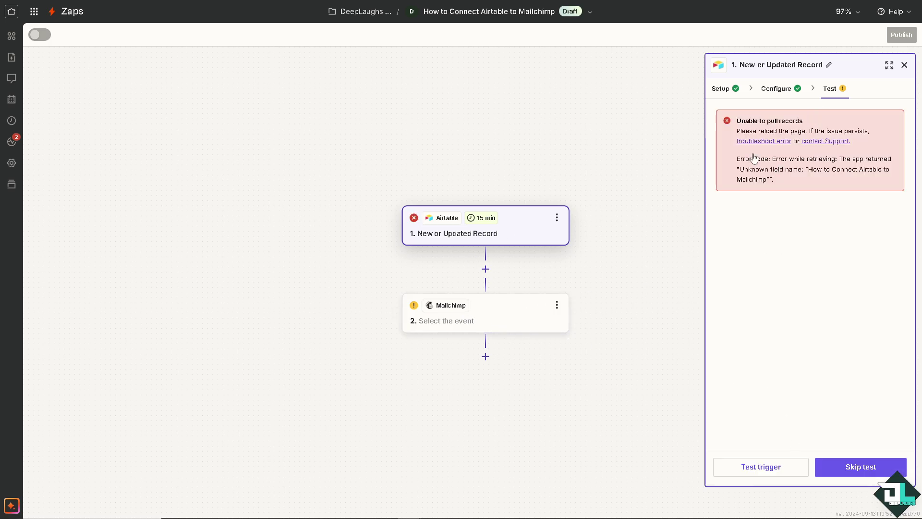
left_click(466, 317)
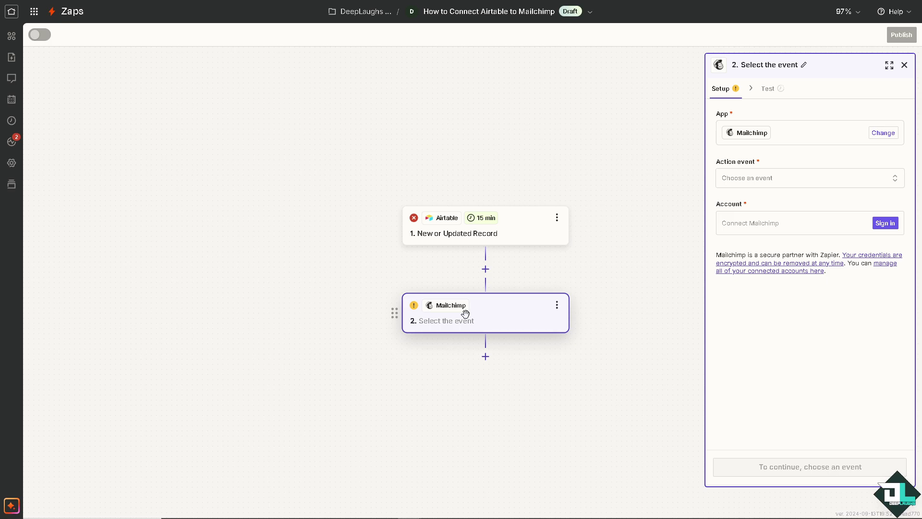
Step: Choose 'Add Note to Subscriber' as the Mailchimp action event
left_click(787, 181)
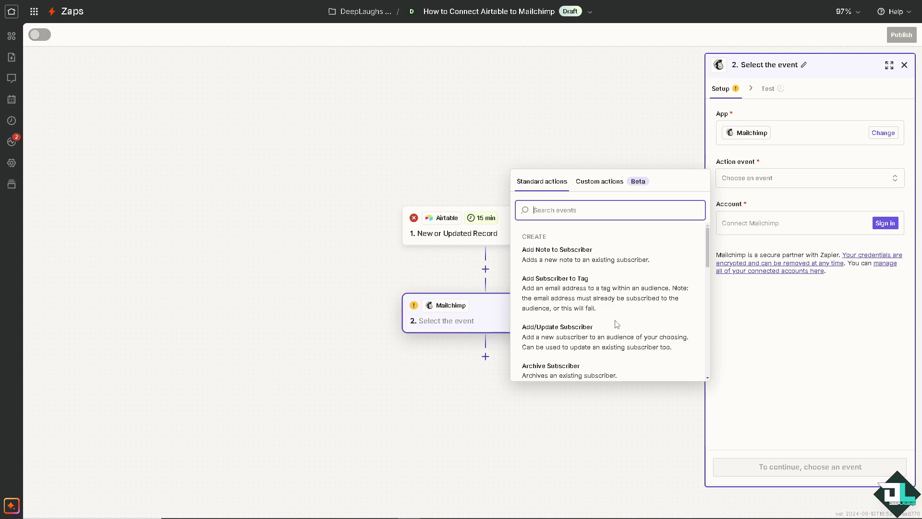
left_click(575, 260)
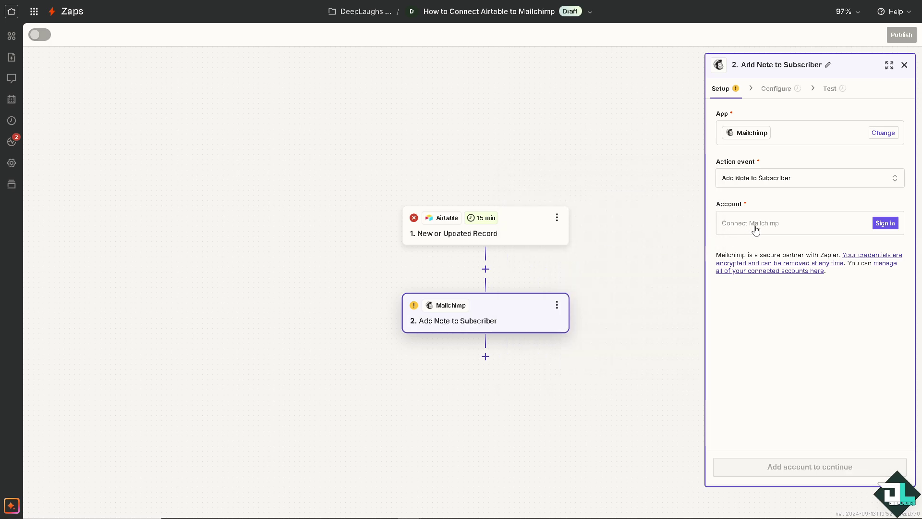
Step: Sign in to Mailchimp from the action step and allow Zapier access to the account
left_click(883, 223)
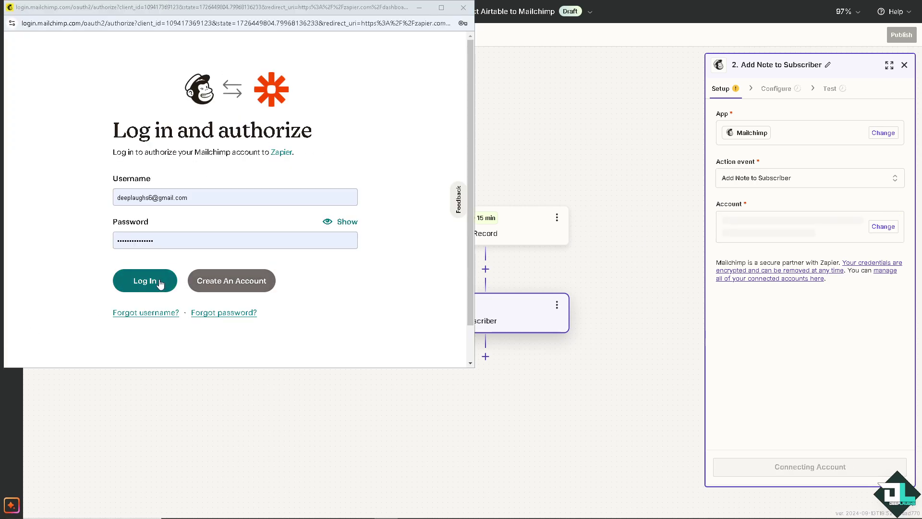
left_click(160, 282)
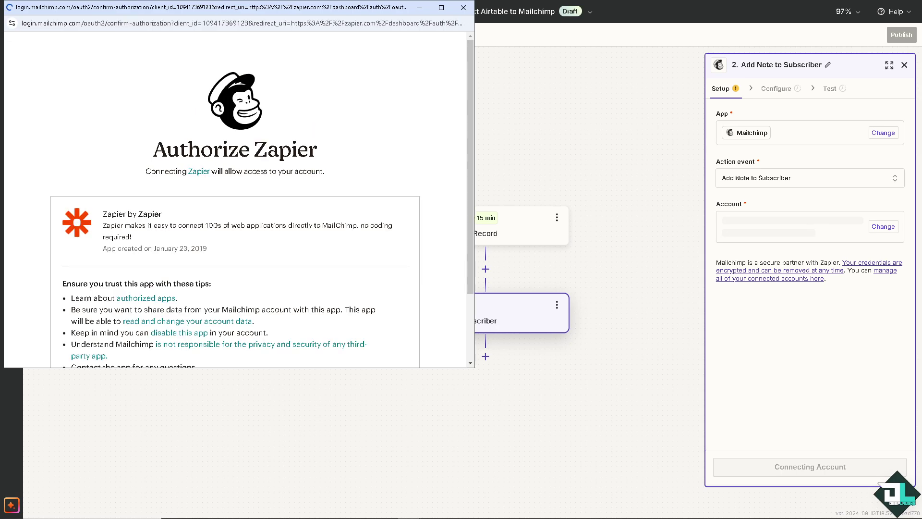
scroll(258, 242, "down", 3)
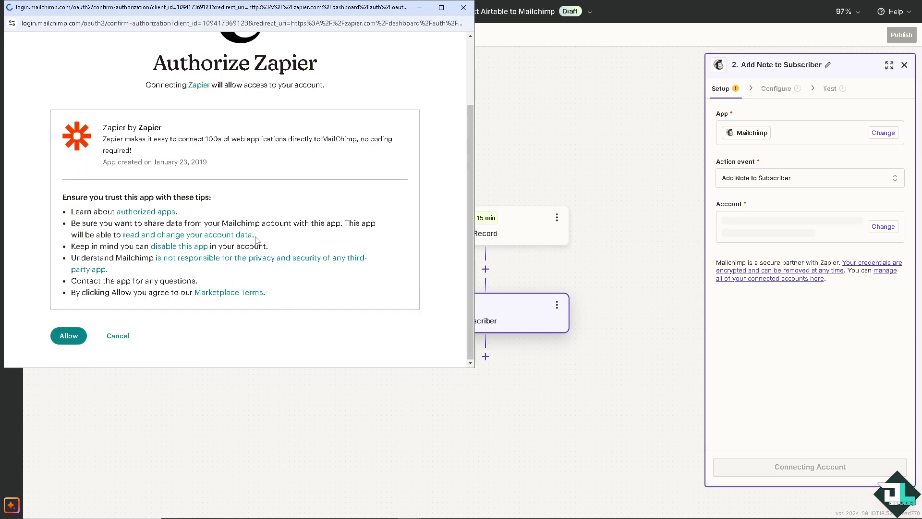
left_click(67, 335)
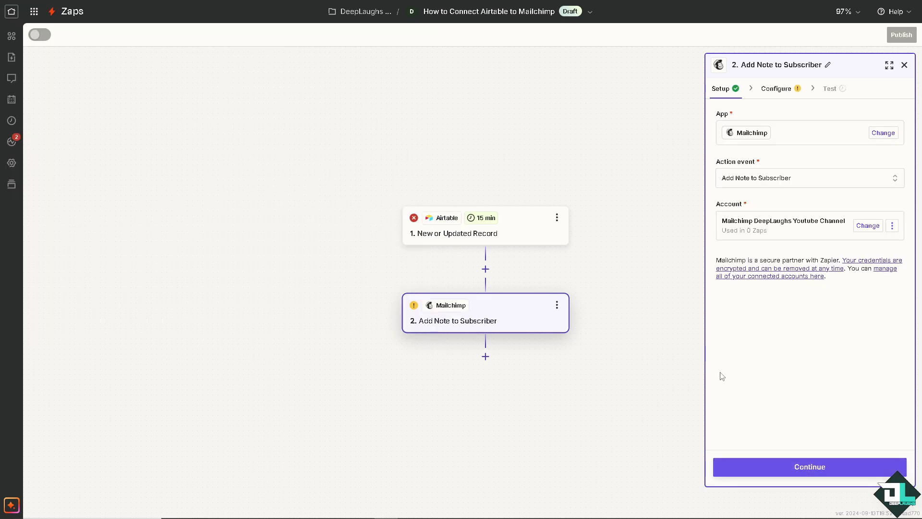
Step: Choose the DeepLaughs Youtube Channel audience for the Add Note step
left_click(751, 467)
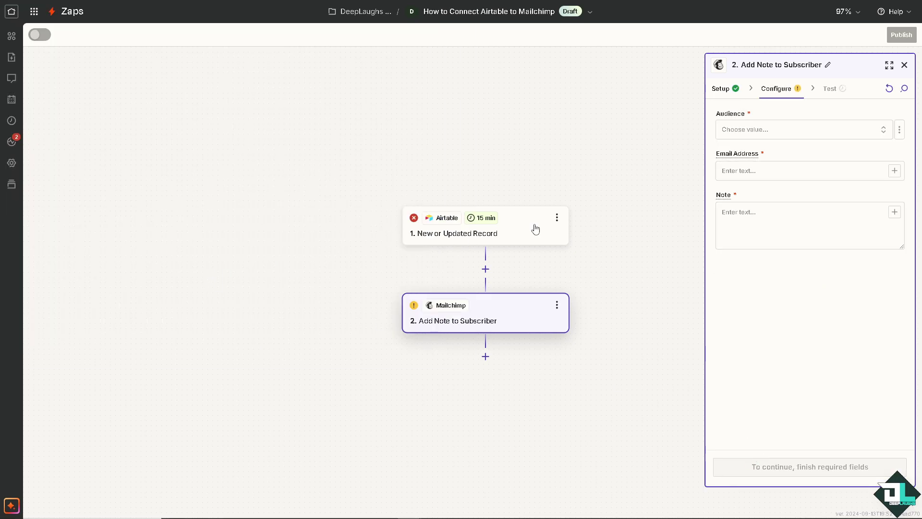
left_click(739, 129)
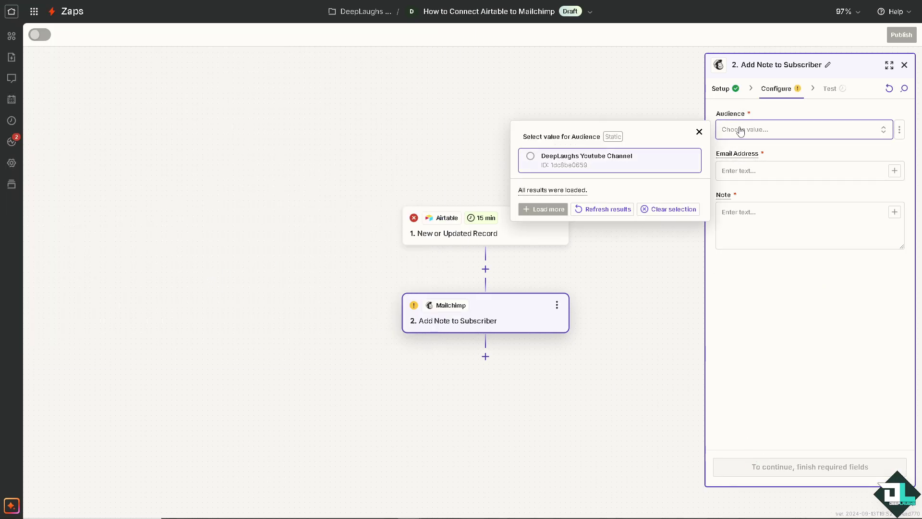
left_click(532, 159)
Step: Enter the subscriber's email address and the note 'How to Connect Airtable to Mailchimp'
left_click(750, 172)
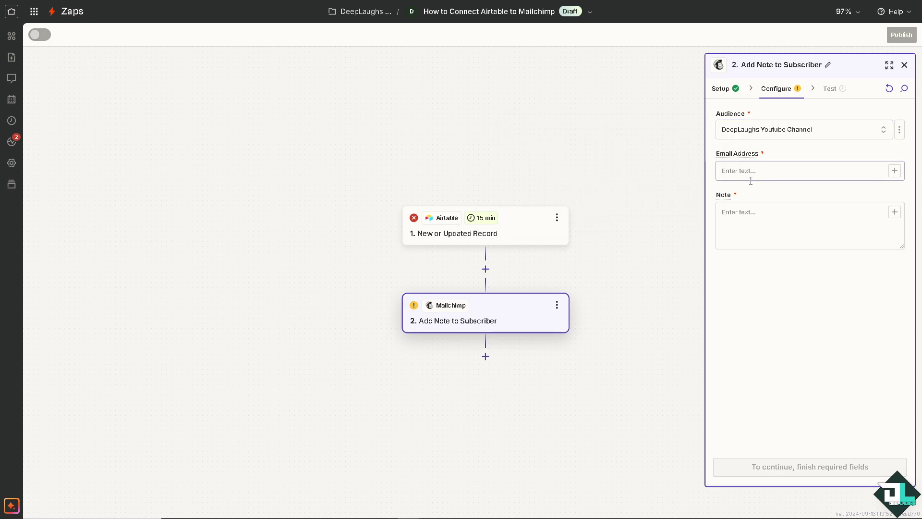
left_click(785, 170)
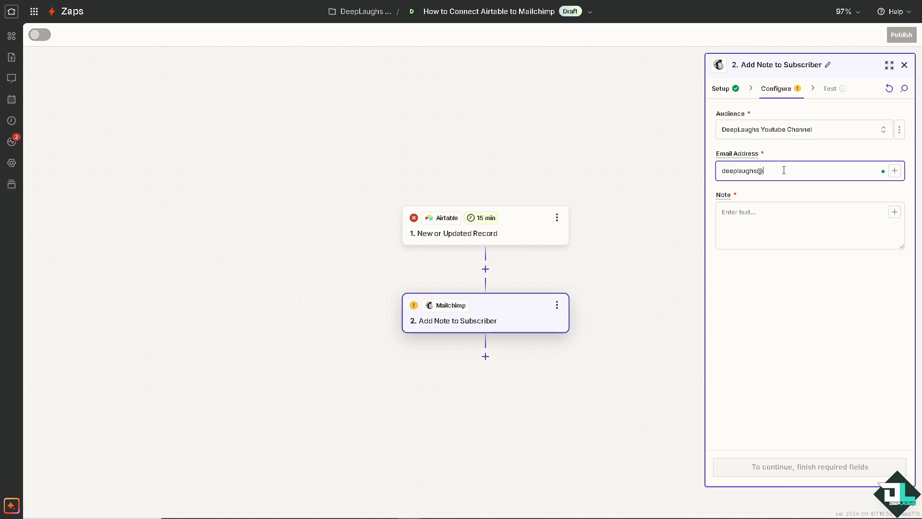
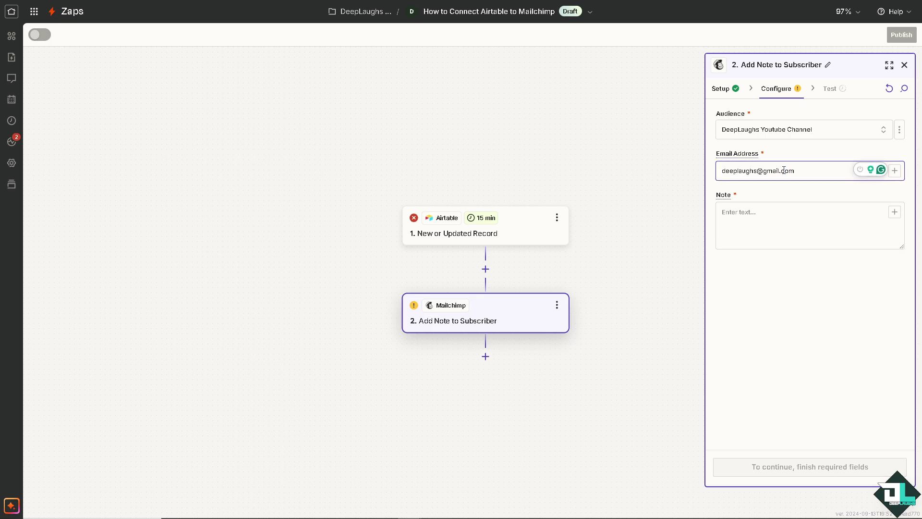
left_click(780, 225)
type("How to Connect Airtable to Mailchimp")
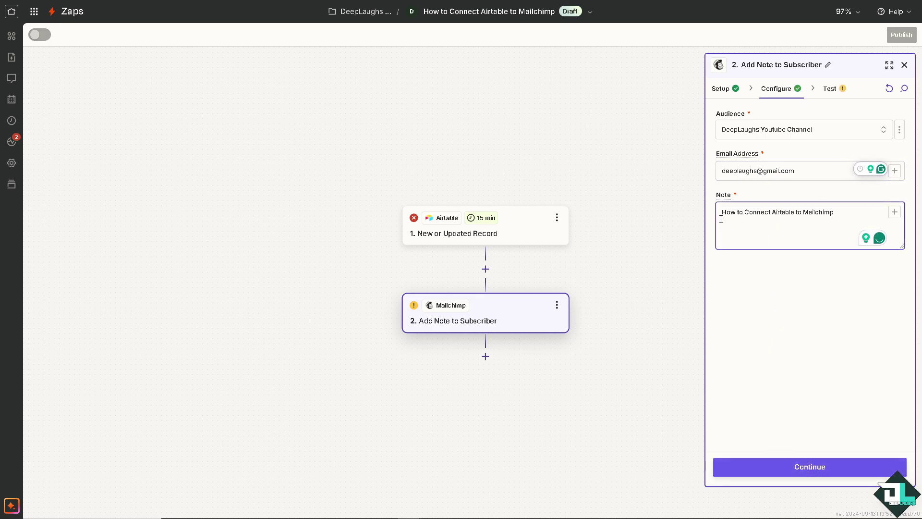
left_click(767, 463)
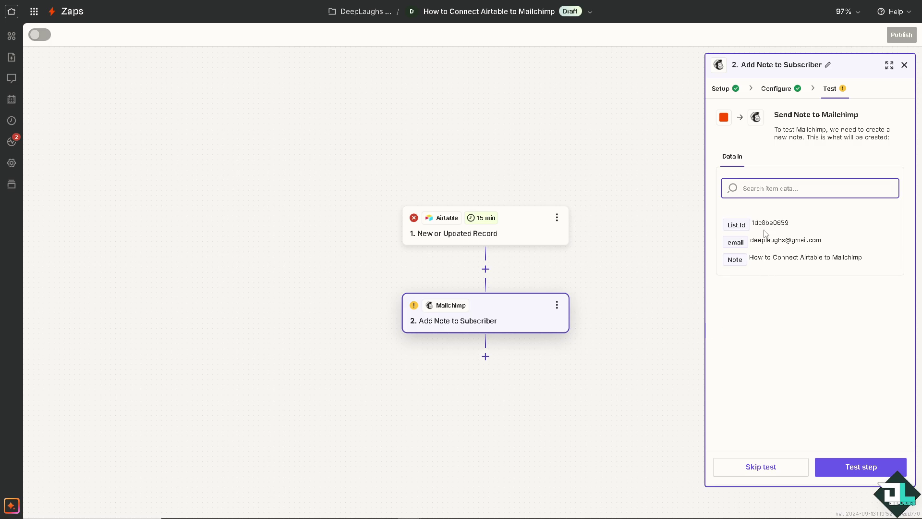
Step: Test the Mailchimp note step, check the failure help, then skip the test
left_click(852, 467)
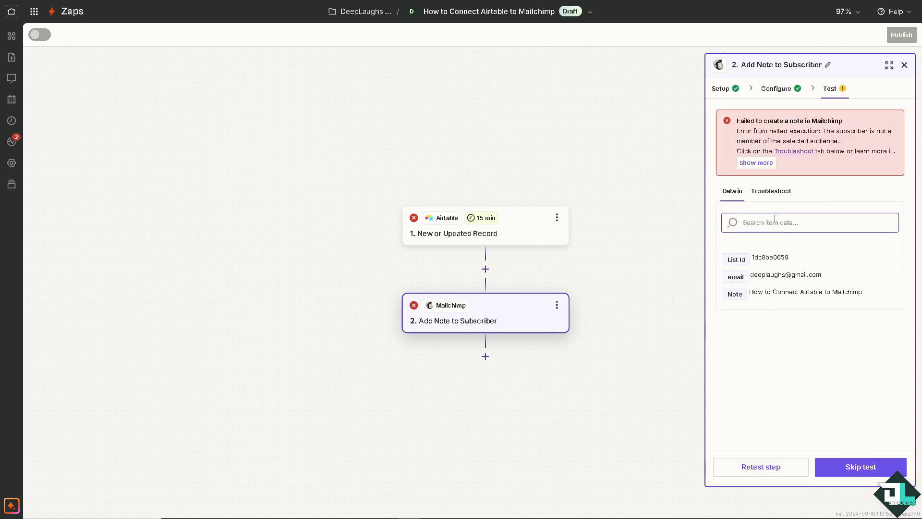
left_click(775, 192)
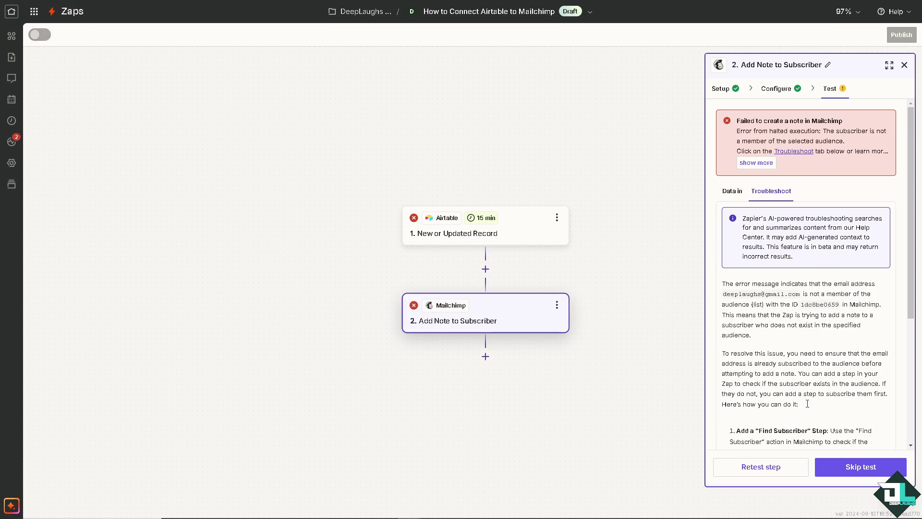
left_click(865, 467)
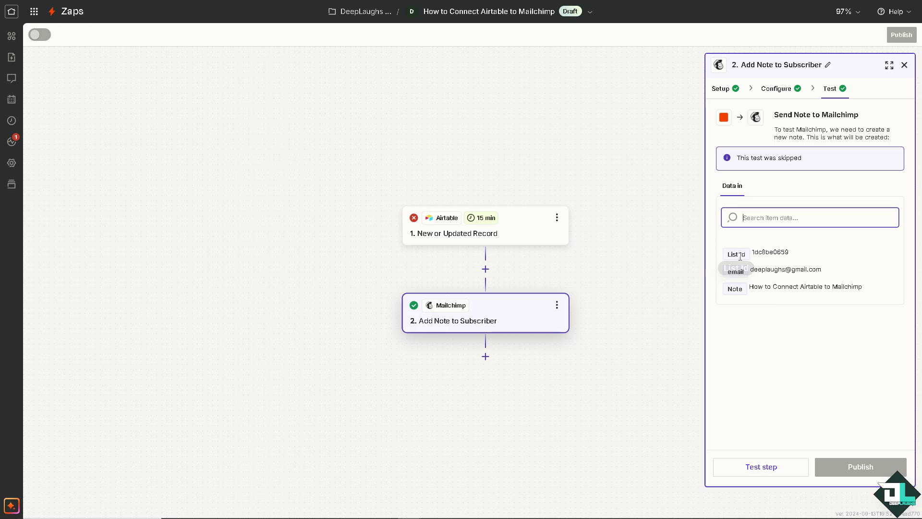
left_click(368, 255)
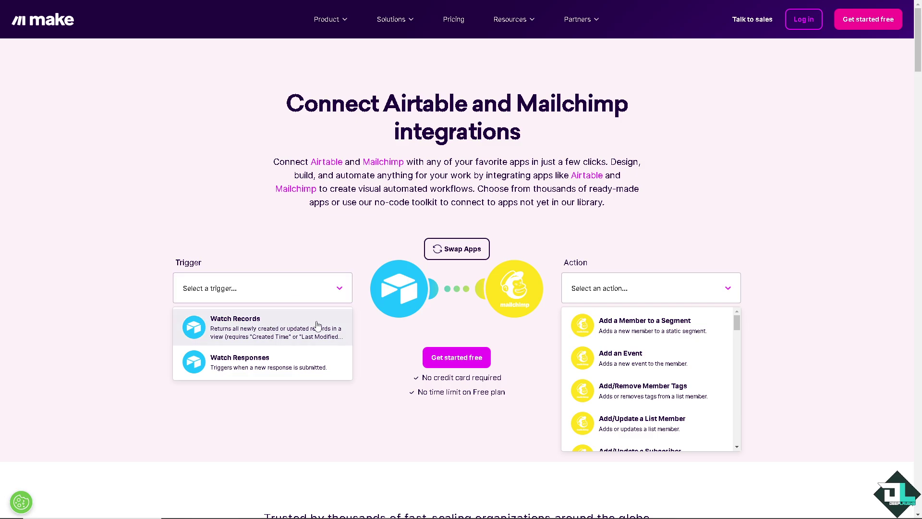
left_click(276, 363)
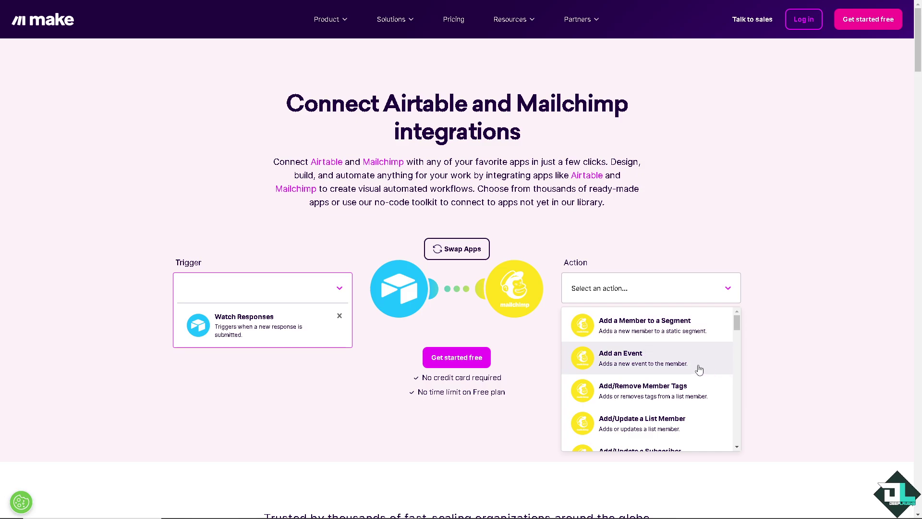
left_click(675, 430)
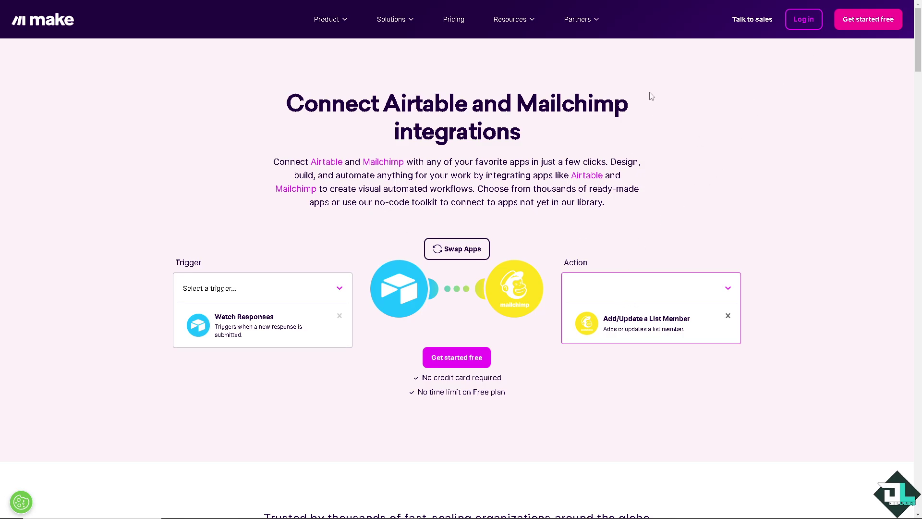
Step: Sign in to Make with Google and title the scenario 'How to Connect Airtable to Mailchimp'
left_click(446, 357)
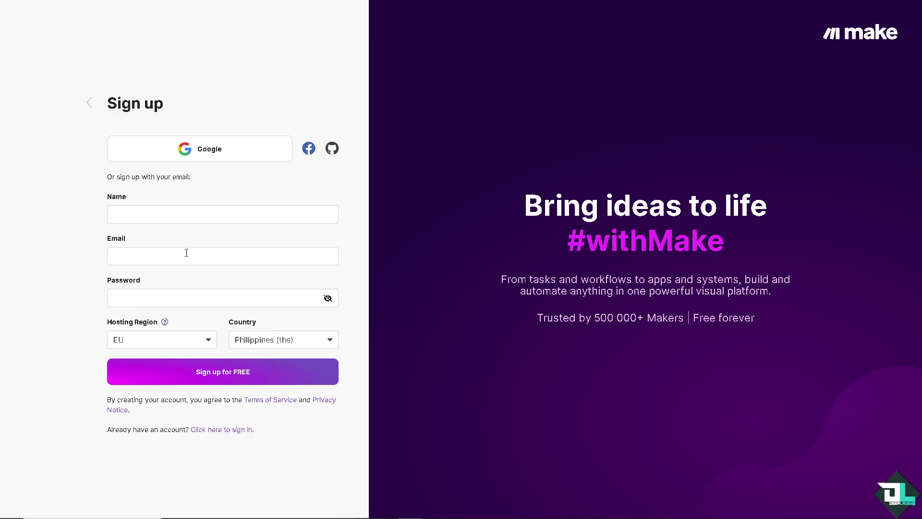
left_click(222, 430)
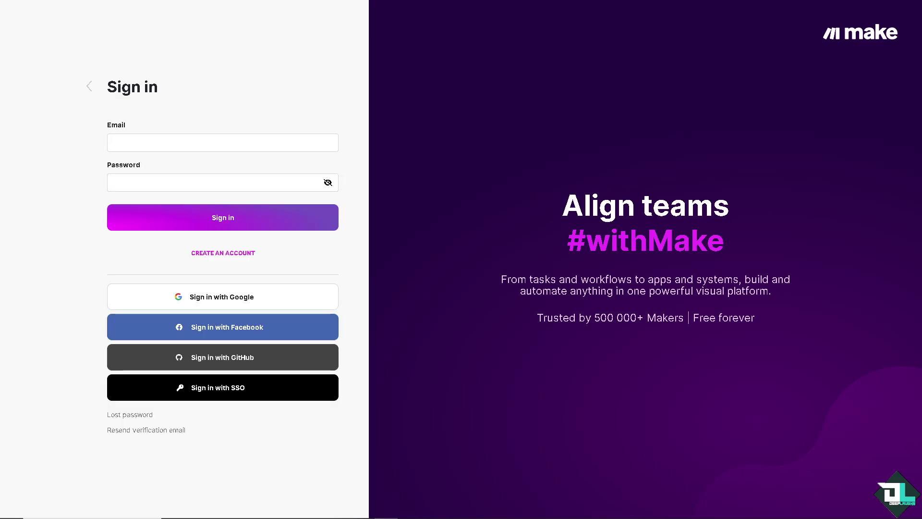
left_click(197, 298)
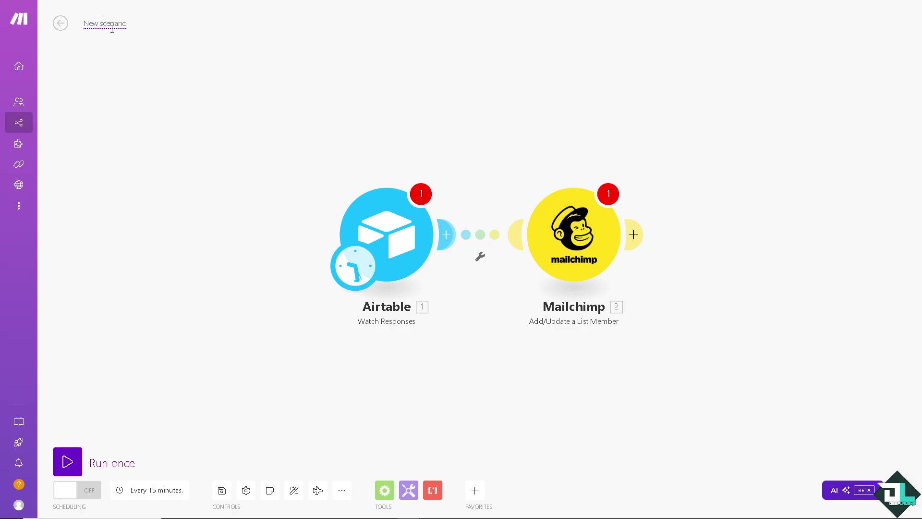
key("ctrl+a")
type("How to Connect Airtable to Mailchimp")
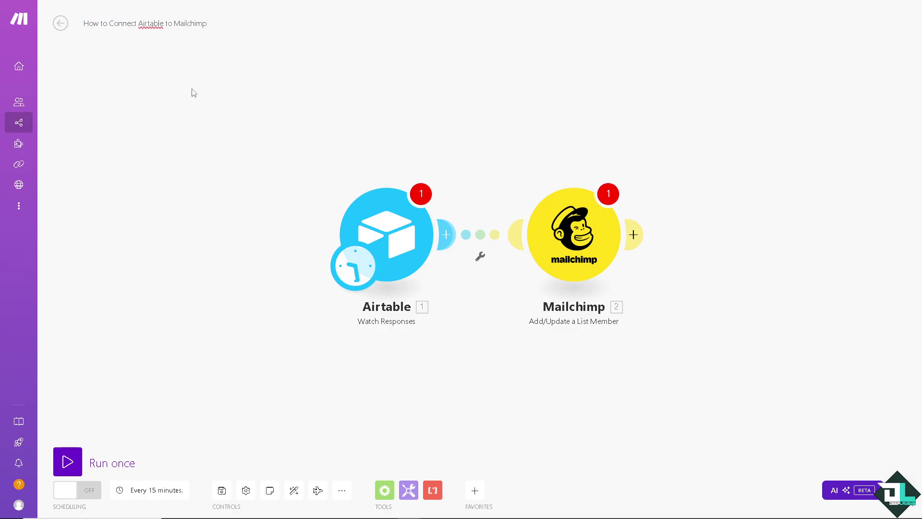
Step: Set the Airtable Watch Responses webhook to 'My Airtable webhook' and confirm
left_click(449, 237)
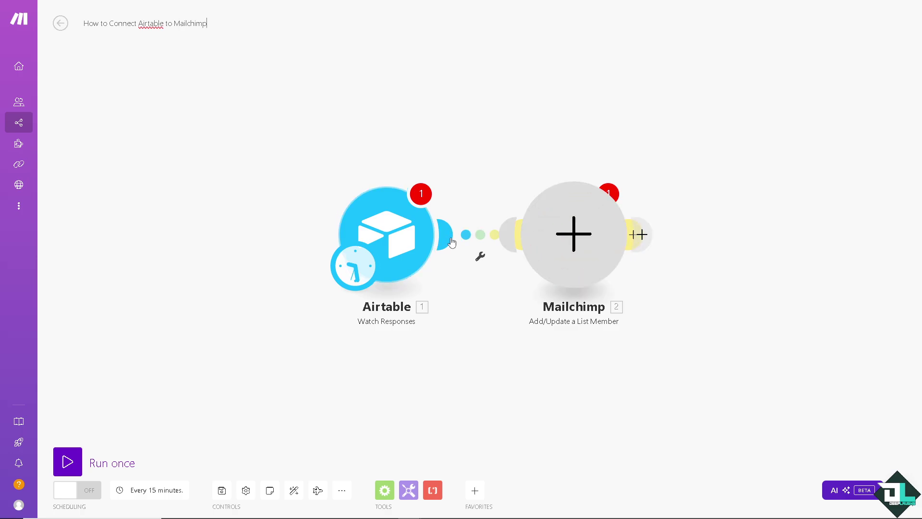
left_click(407, 232)
left_click(549, 232)
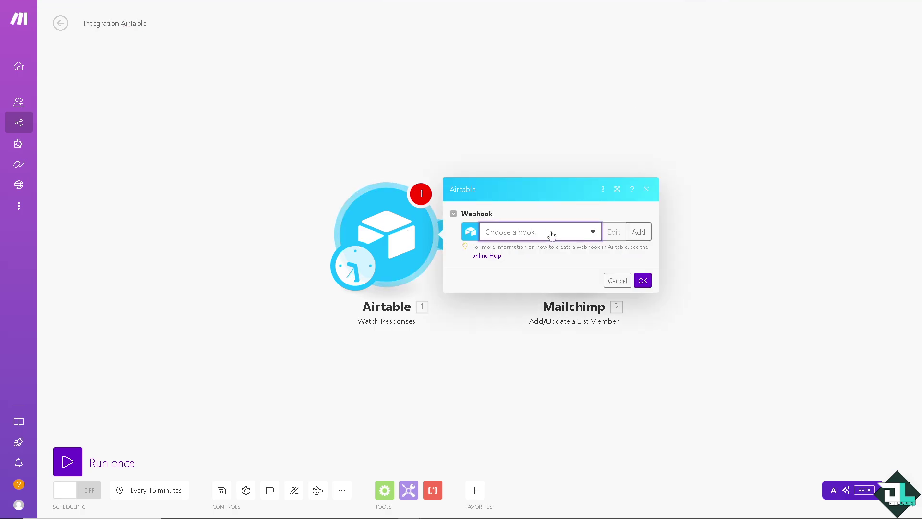
left_click(541, 248)
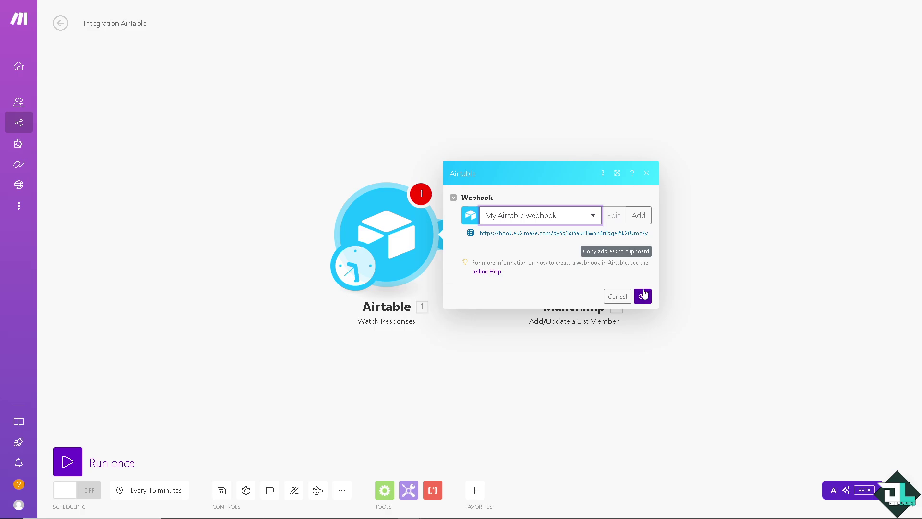
left_click(644, 297)
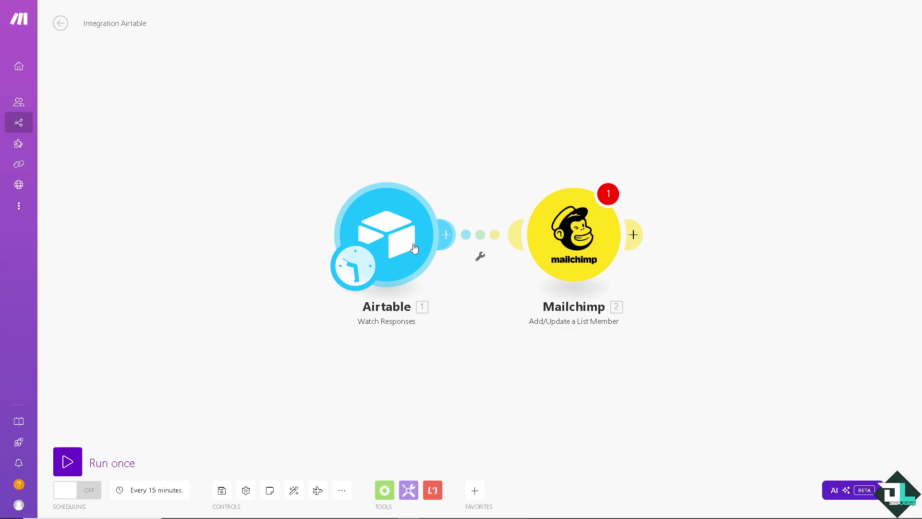
Step: Create 'My MailChimp connection' for the Mailchimp module and authorize the Mailchimp account
left_click(592, 234)
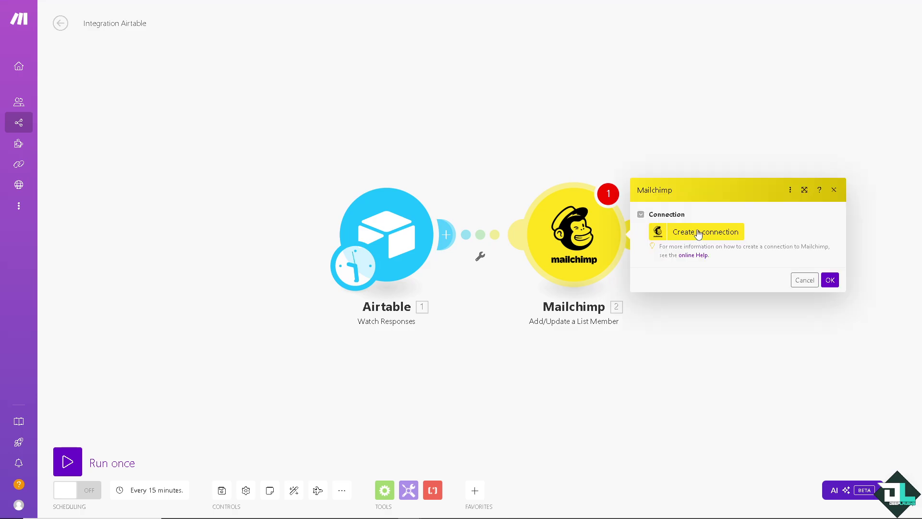
left_click(698, 234)
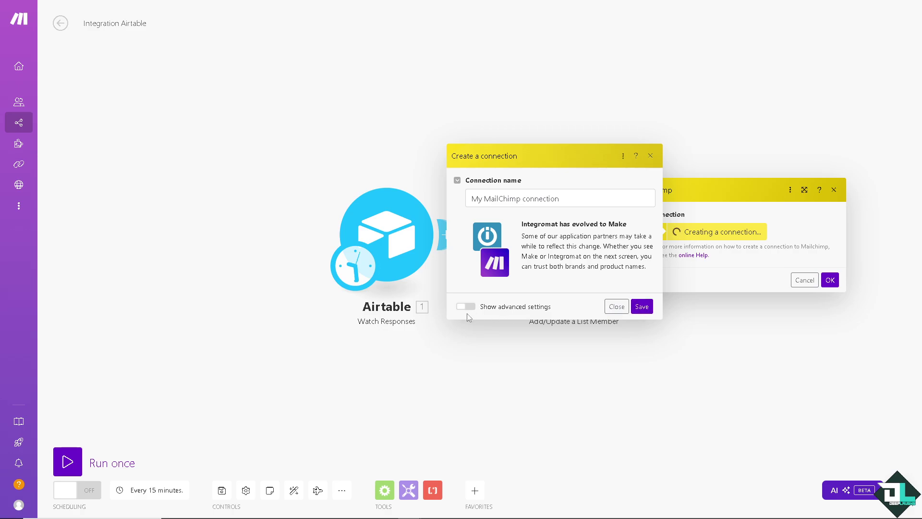
left_click(465, 306)
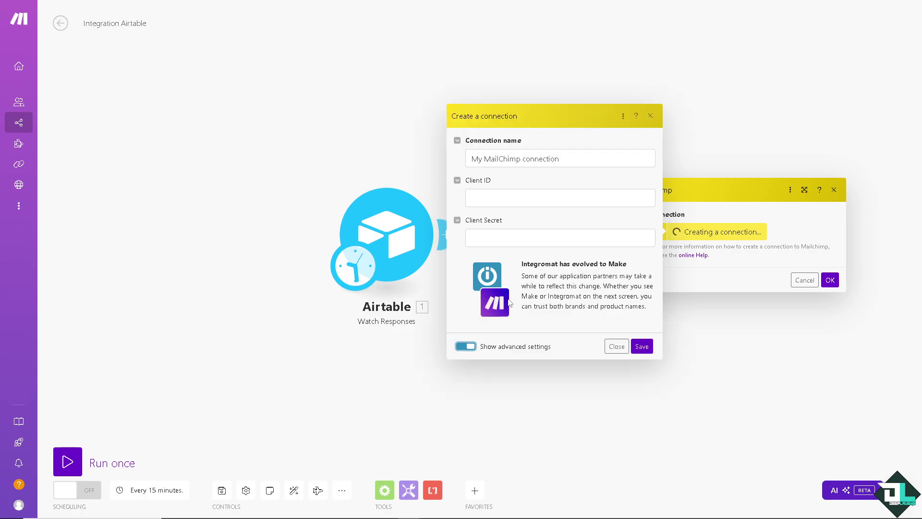
left_click(463, 348)
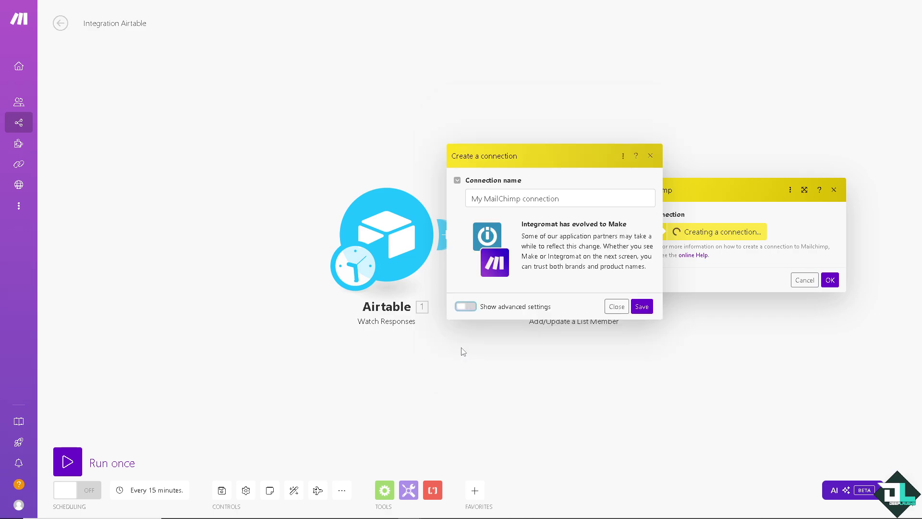
left_click(642, 306)
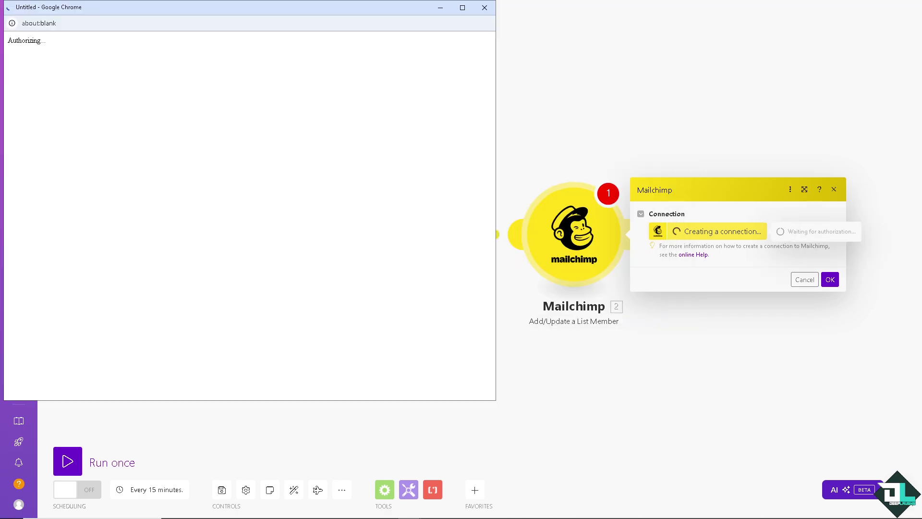
left_click(155, 283)
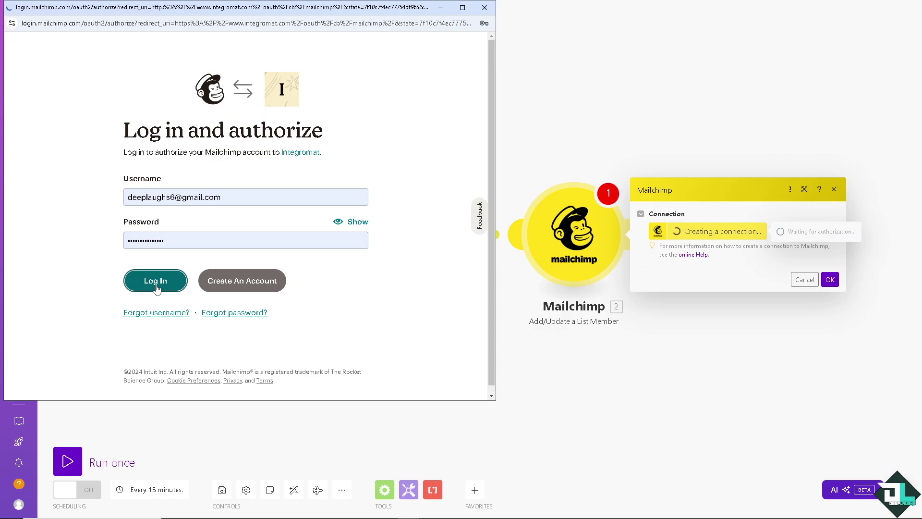
scroll(459, 262, "down", 2)
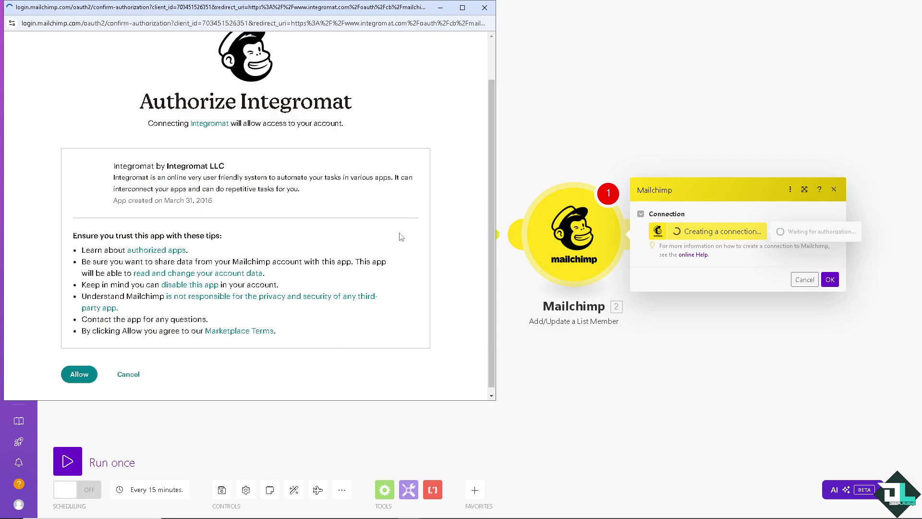
left_click(82, 377)
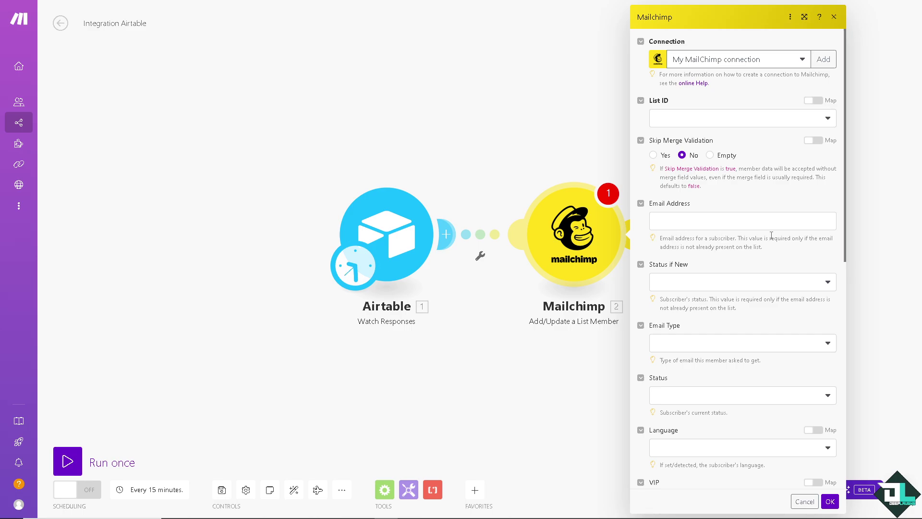
Step: Map List ID and Interest Category to the scenario title and set Select to Contact ID
left_click(816, 100)
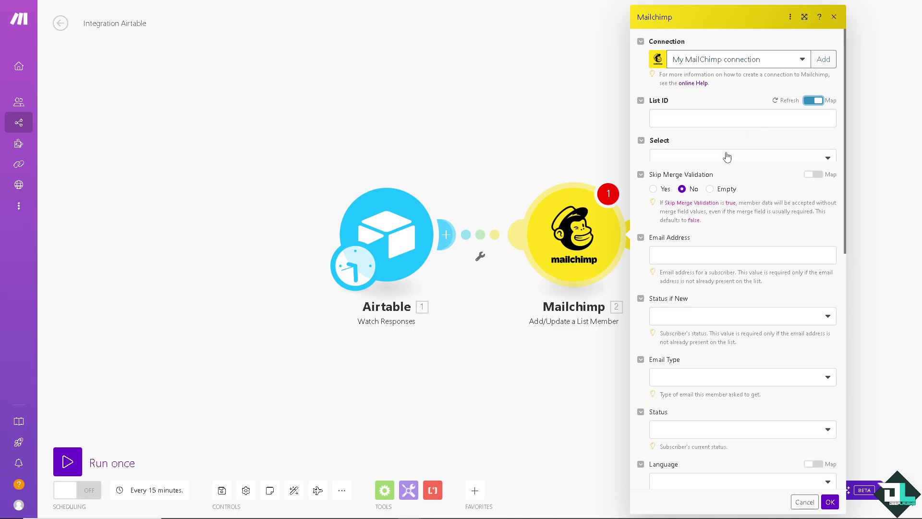
left_click(718, 122)
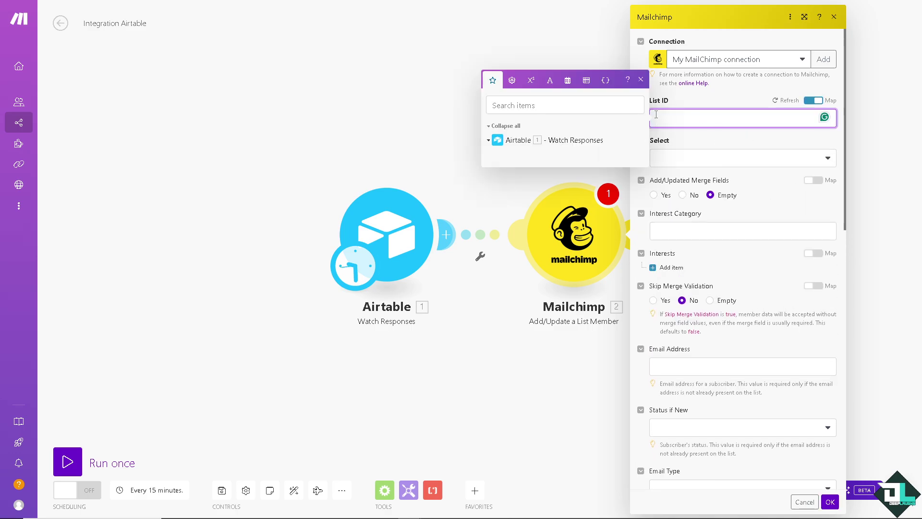
type("How to Connect Airtable to Mailchimp")
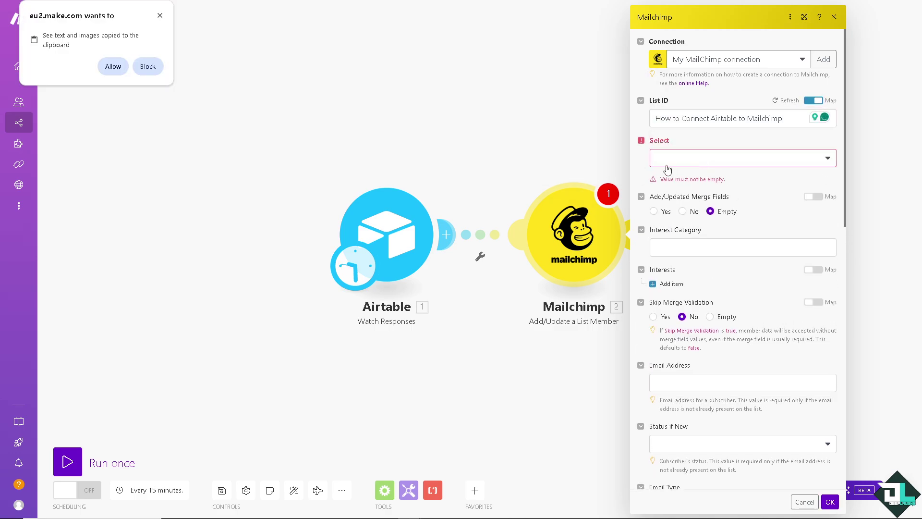
left_click(670, 160)
left_click(678, 192)
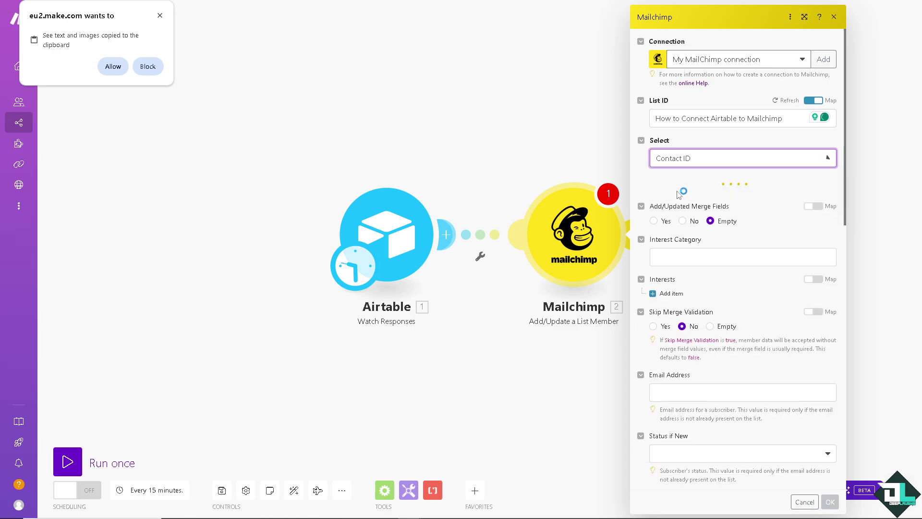
left_click(698, 255)
type("How to Connect Airtable to Mailchimp")
left_click(774, 323)
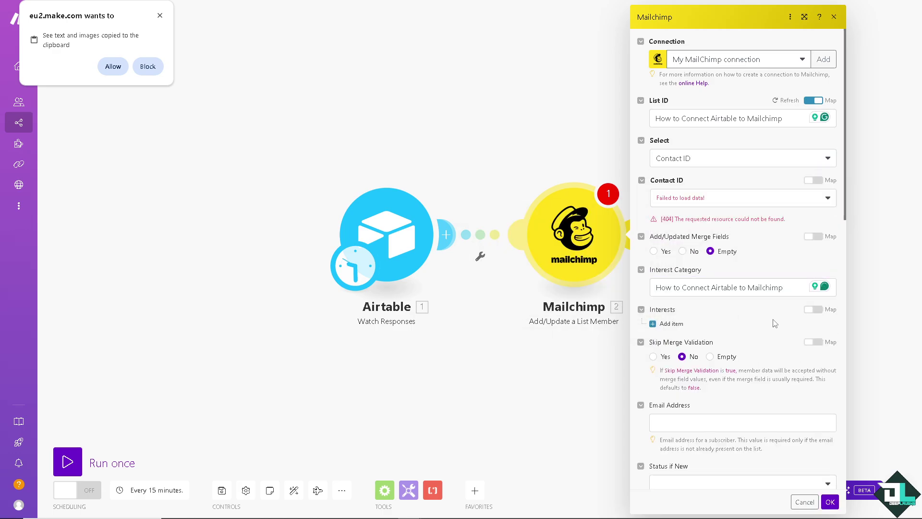
Step: Fill Email Address, try saving the Mailchimp module, and check the Contact ID options
scroll(775, 323, "down", 6)
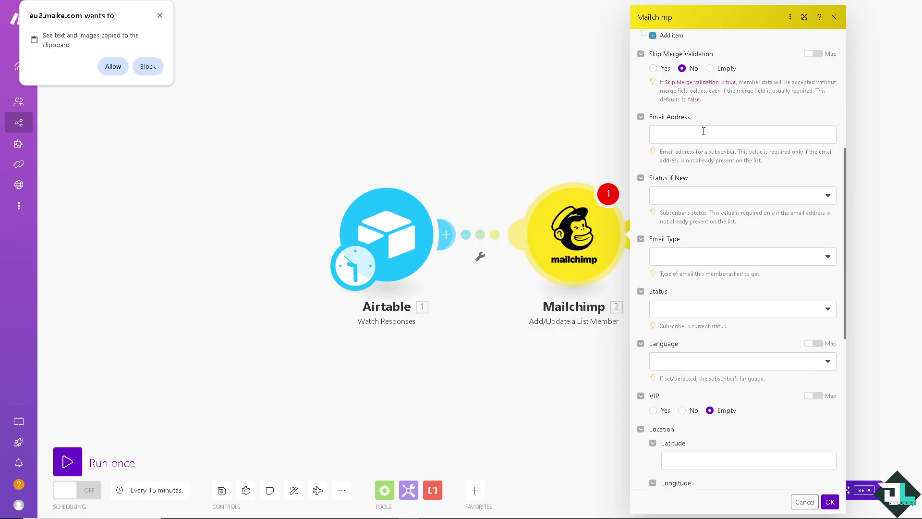
left_click(703, 133)
scroll(774, 261, "down", 8)
left_click(830, 501)
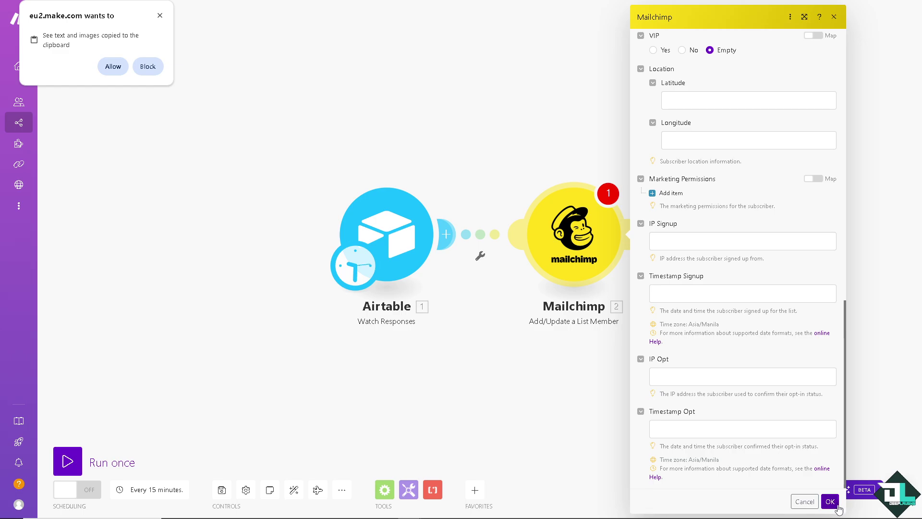
scroll(708, 289, "up", 4)
scroll(708, 289, "up", 8)
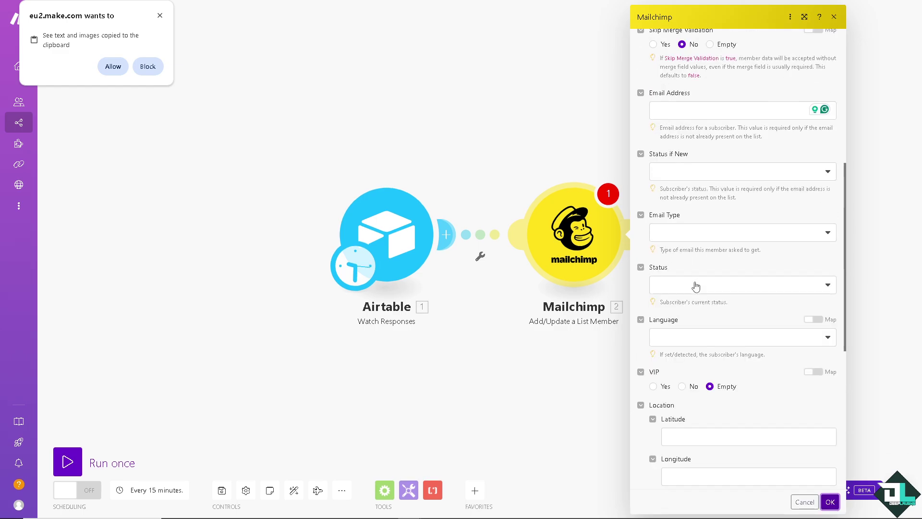
left_click(696, 109)
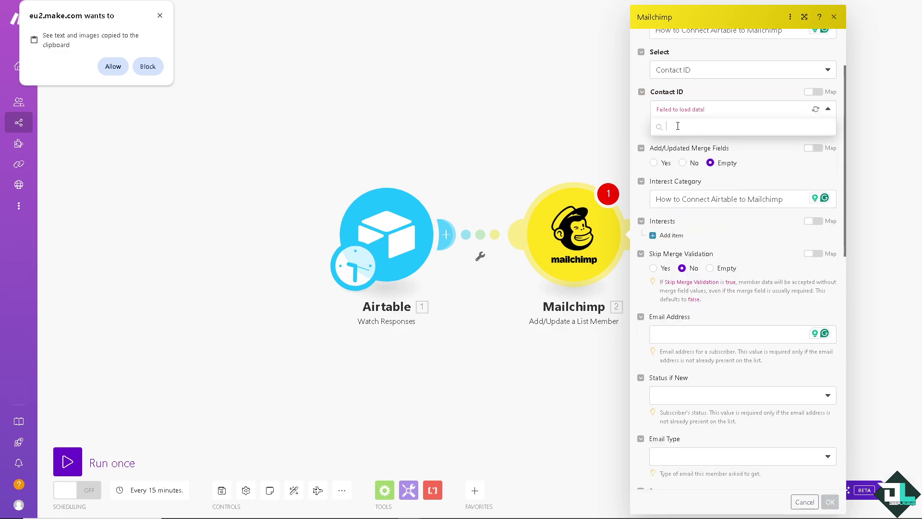